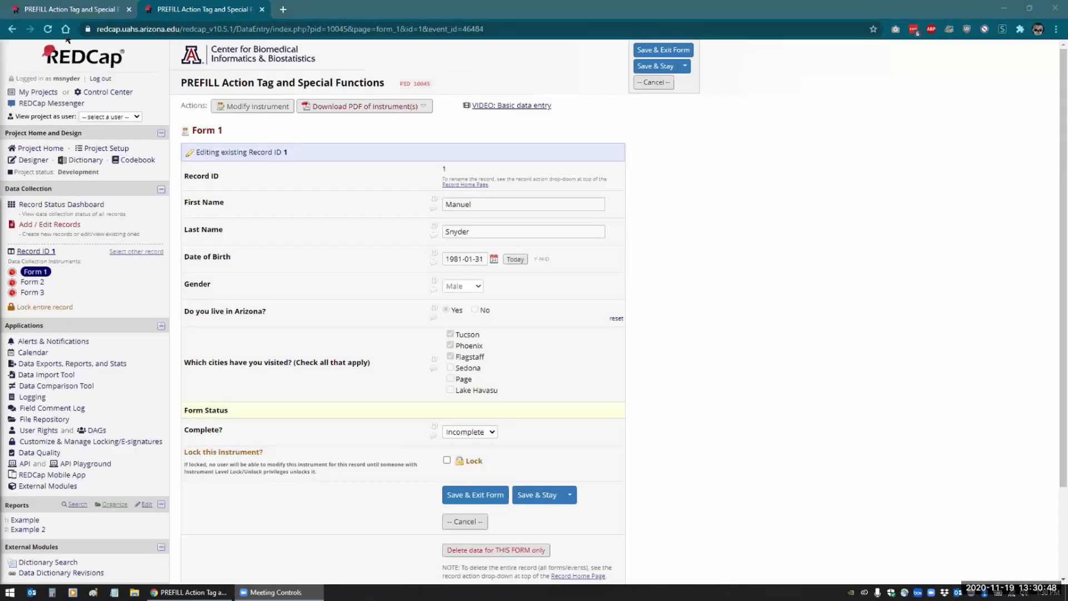
Switch to the Online Designer tab listing Form 1, Form 2 and Form 3
{"action": "left_click", "coordinate": [61, 10]}
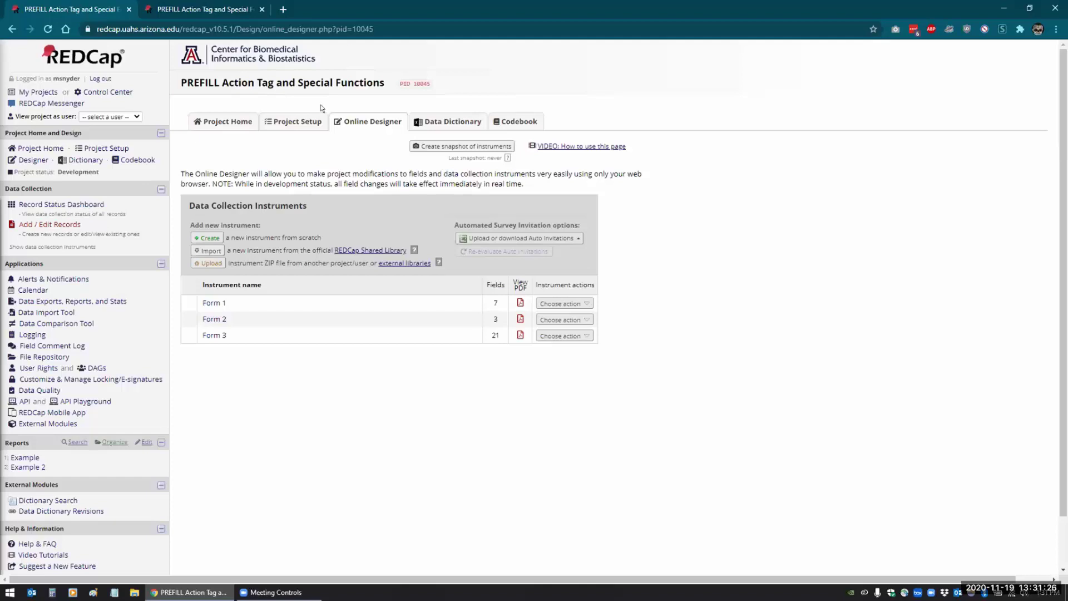
{"action": "left_click", "coordinate": [212, 303]}
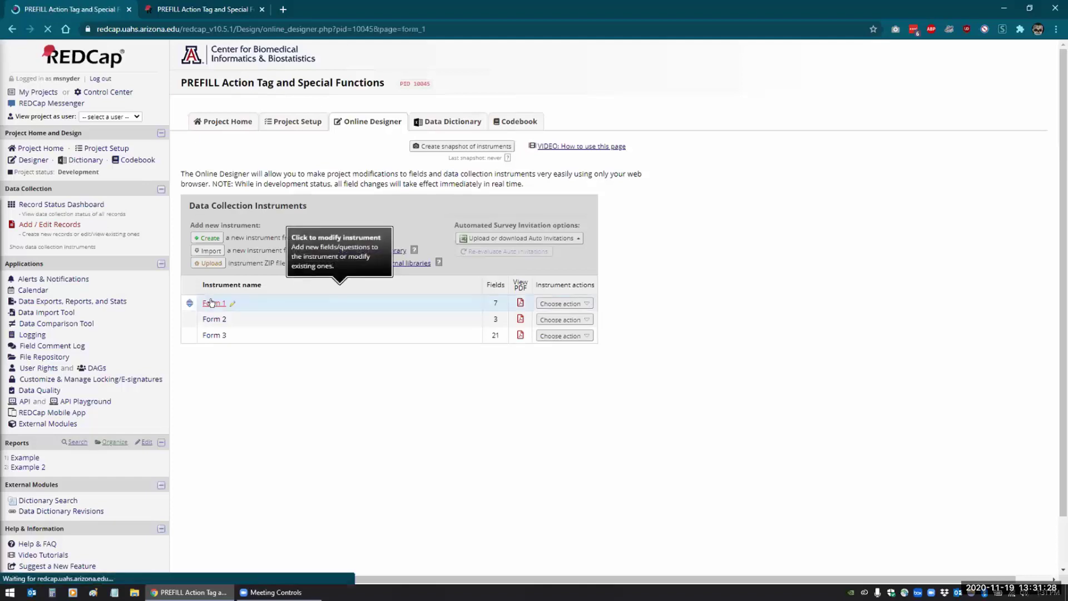
{"action": "scroll", "coordinate": [312, 236], "scroll_direction": "down", "scroll_amount": 3}
{"action": "scroll", "coordinate": [312, 236], "scroll_direction": "down", "scroll_amount": 2}
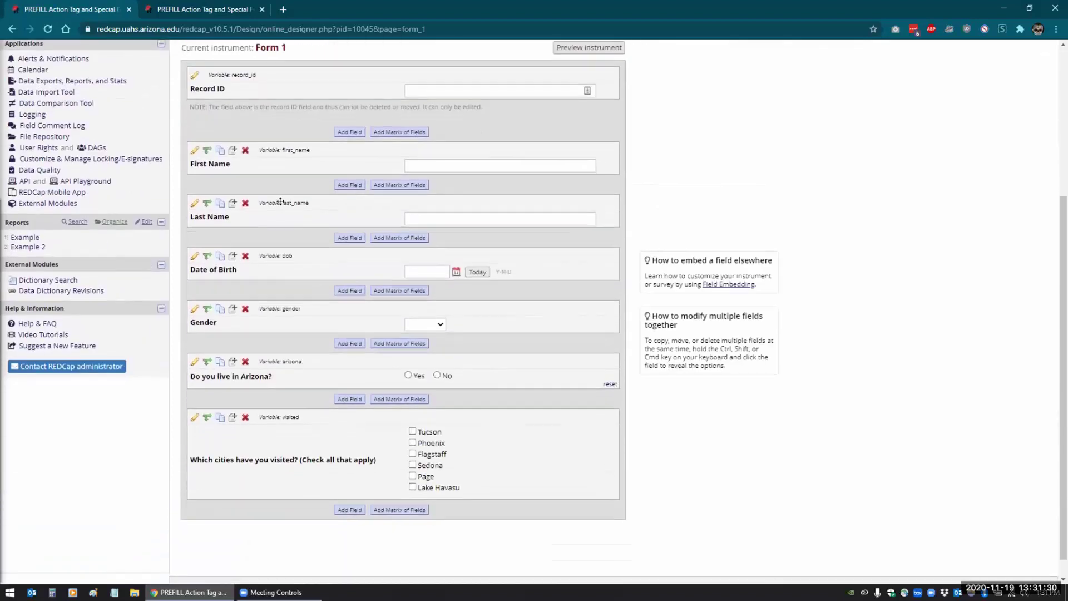
{"action": "left_click", "coordinate": [193, 149]}
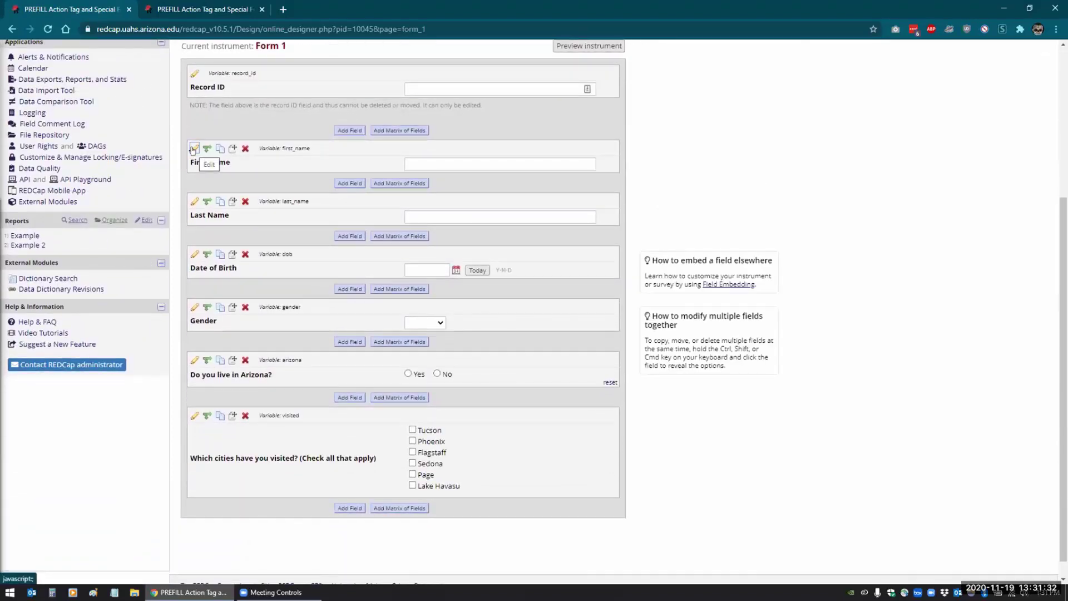
{"action": "left_click", "coordinate": [288, 381]}
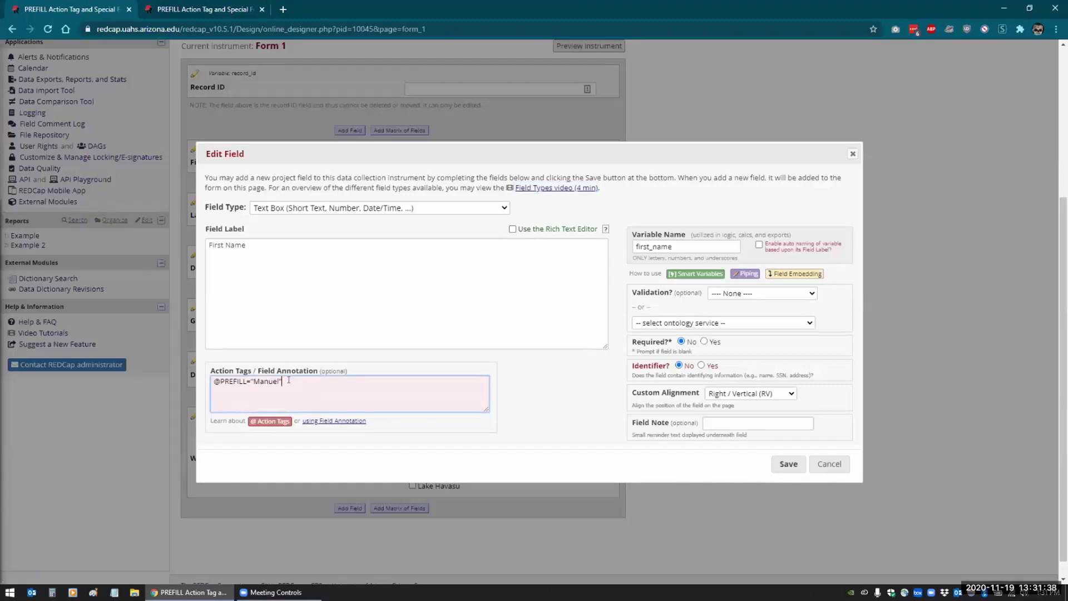
{"action": "left_click", "coordinate": [783, 465]}
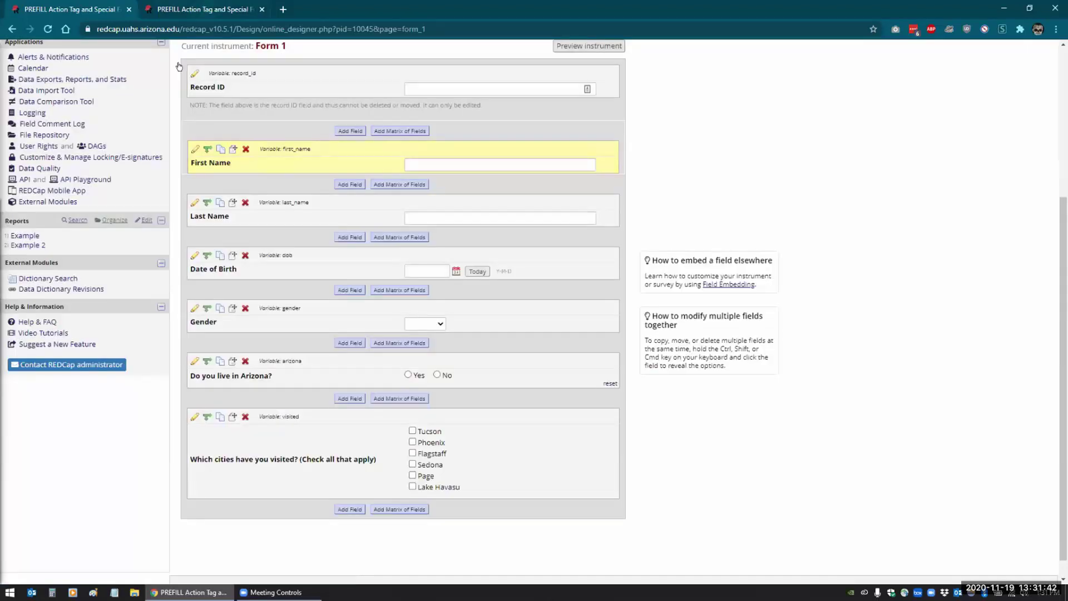
Check the pre-filled first name Manuel on record 1's Form 1 entry page
{"action": "left_click", "coordinate": [204, 7]}
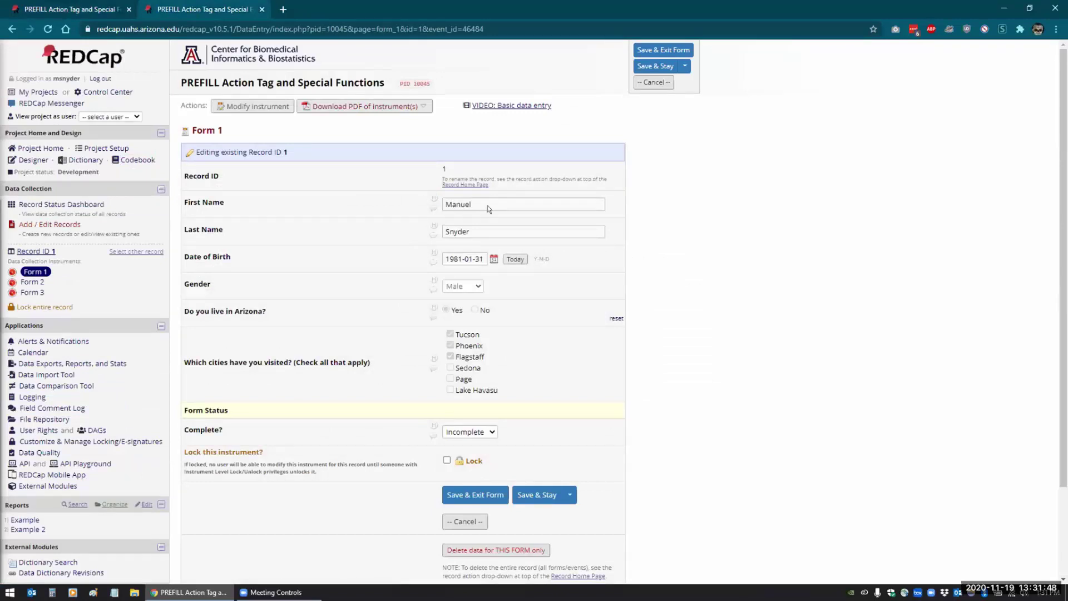
{"action": "double_click", "coordinate": [453, 204]}
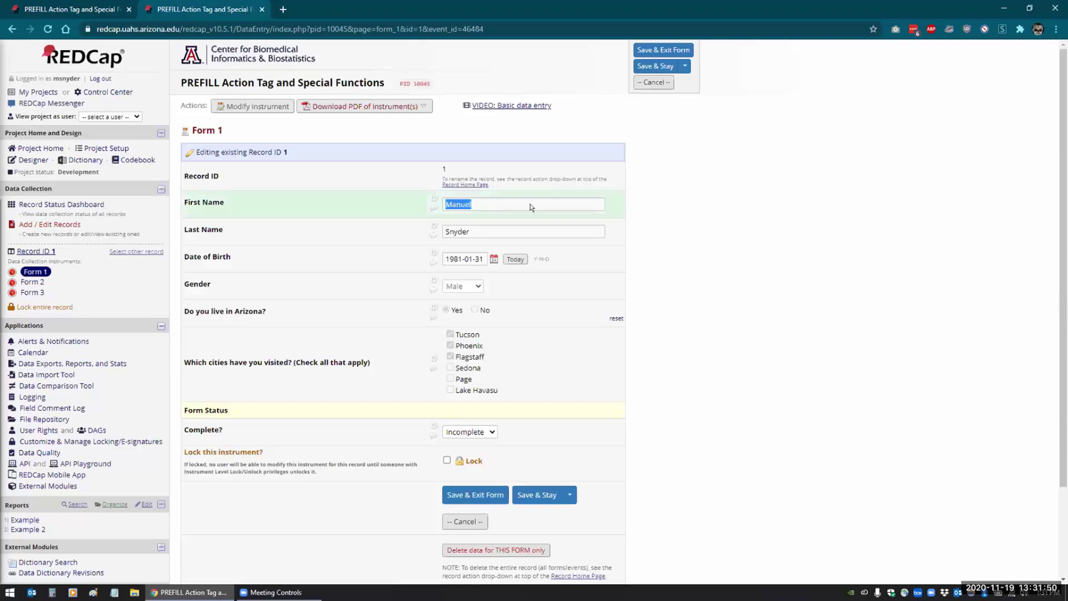
{"action": "left_click", "coordinate": [485, 206]}
{"action": "left_click", "coordinate": [78, 9]}
{"action": "left_click", "coordinate": [194, 149]}
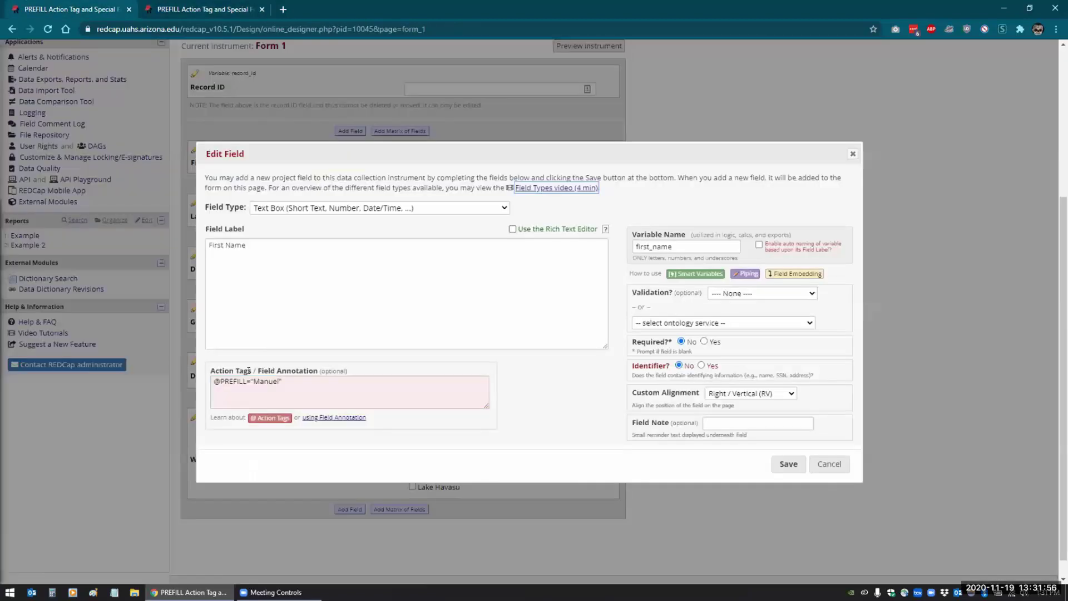
{"action": "double_click", "coordinate": [233, 381]}
{"action": "type", "text": "DEFAUKLT"}
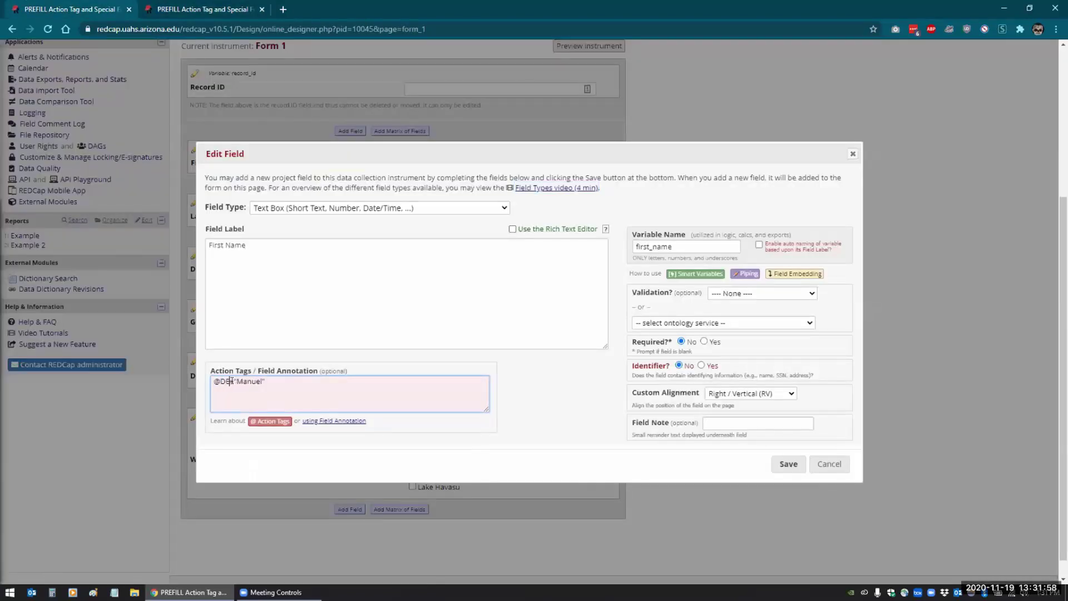
{"action": "key", "text": "BackSpace"}
{"action": "key", "text": "BackSpace"}
{"action": "type", "text": "T"}
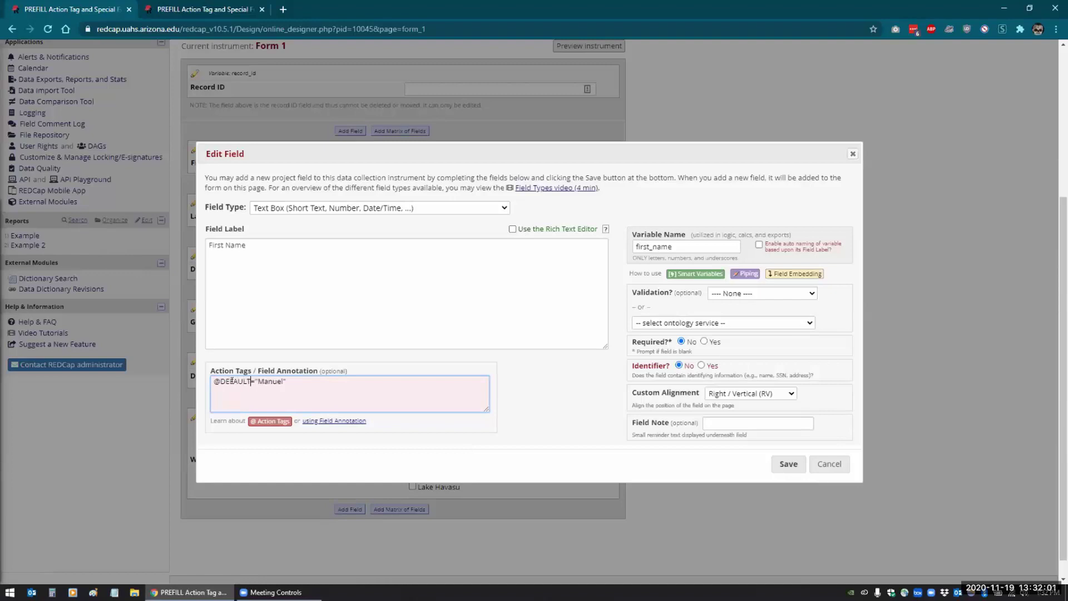
{"action": "left_click", "coordinate": [790, 464]}
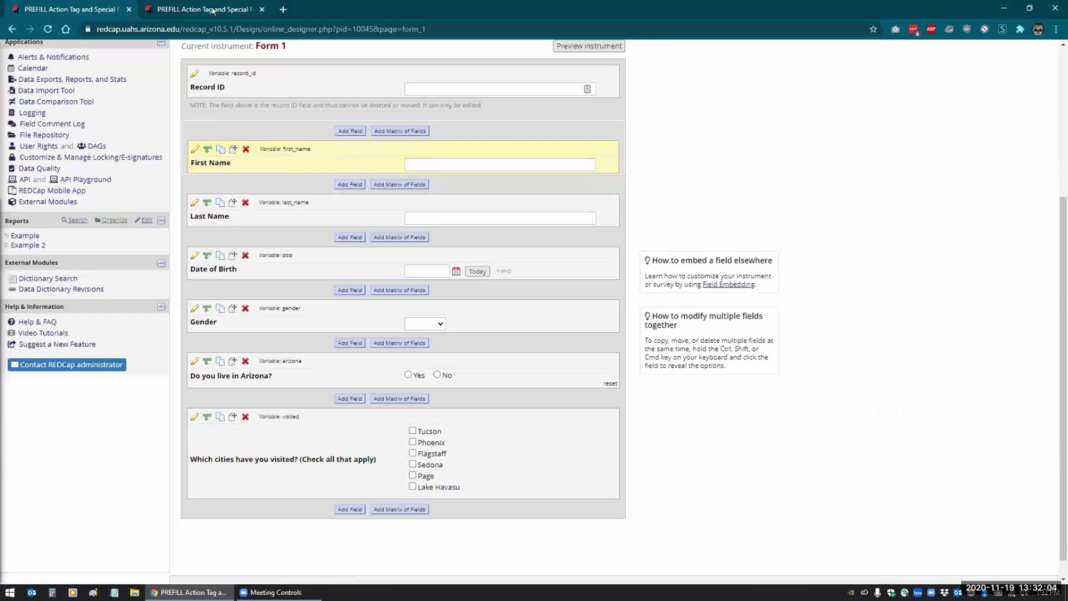
Reload record 1's Form 1 and replace the first name with John
{"action": "key", "text": "alt+Left"}
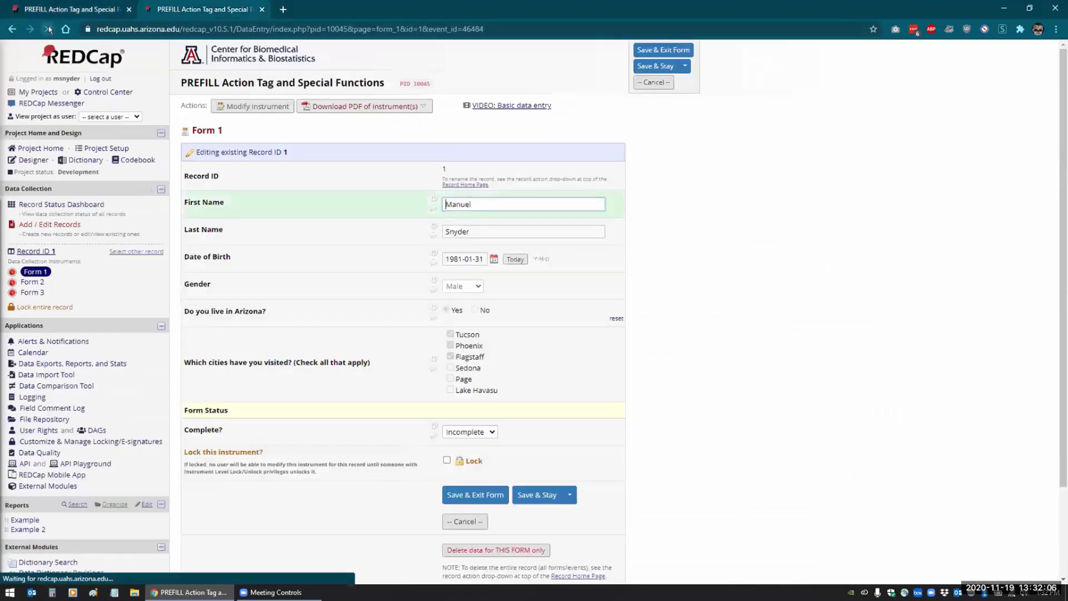
{"action": "left_click", "coordinate": [488, 204]}
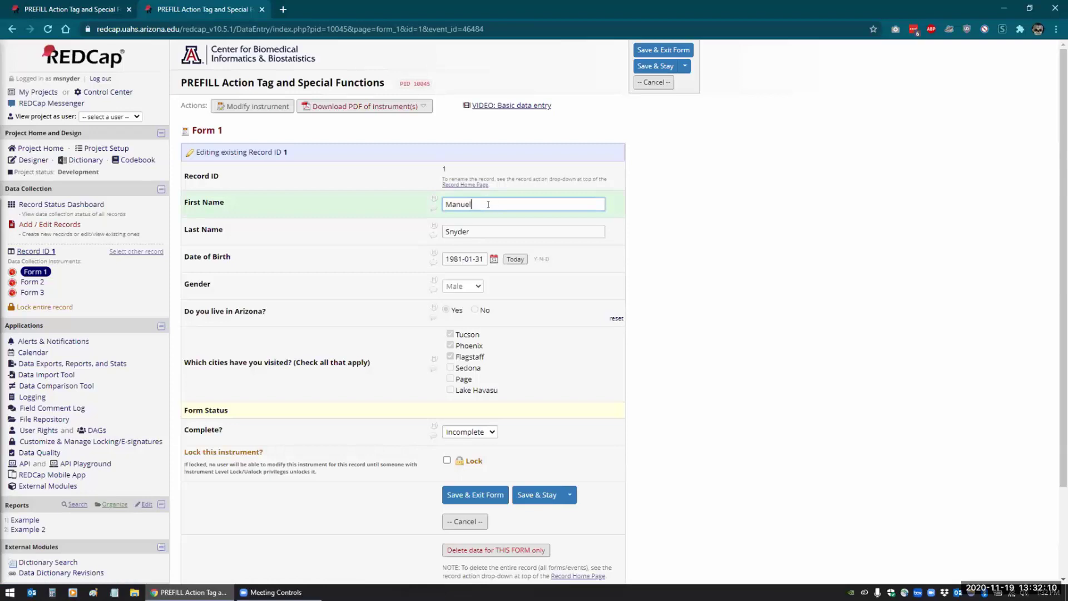
{"action": "key", "text": "BackSpace"}
{"action": "key", "text": "BackSpace"}
{"action": "key", "text": "BackSpace"}
{"action": "key", "text": "BackSpace"}
{"action": "key", "text": "BackSpace"}
{"action": "key", "text": "BackSpace"}
{"action": "type", "text": "John"}
{"action": "key", "text": "Tab"}
{"action": "key", "text": "Tab"}
{"action": "key", "text": "Tab"}
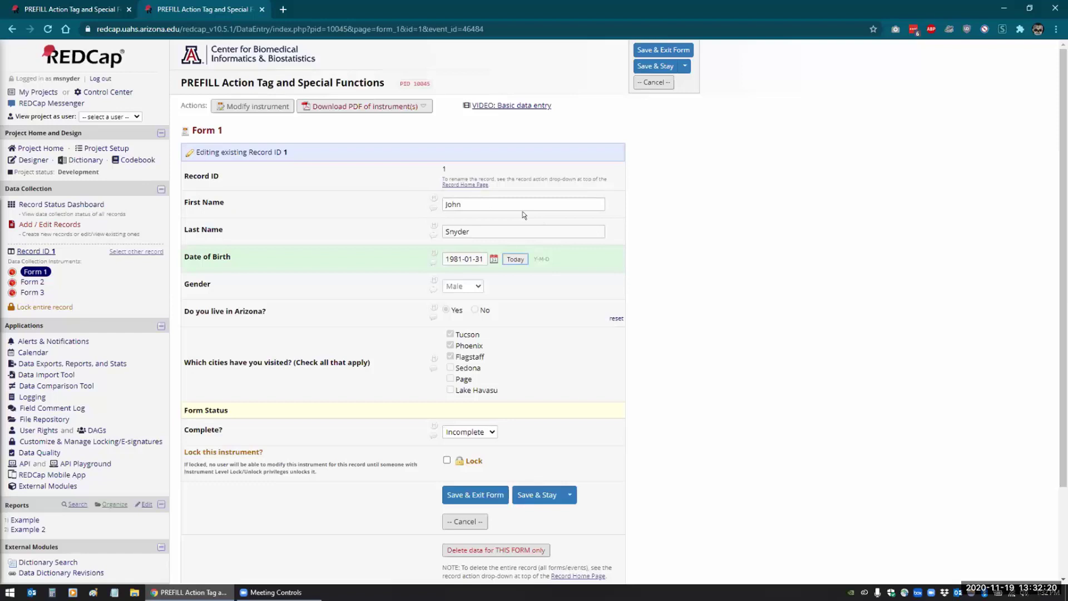
{"action": "left_click", "coordinate": [43, 10]}
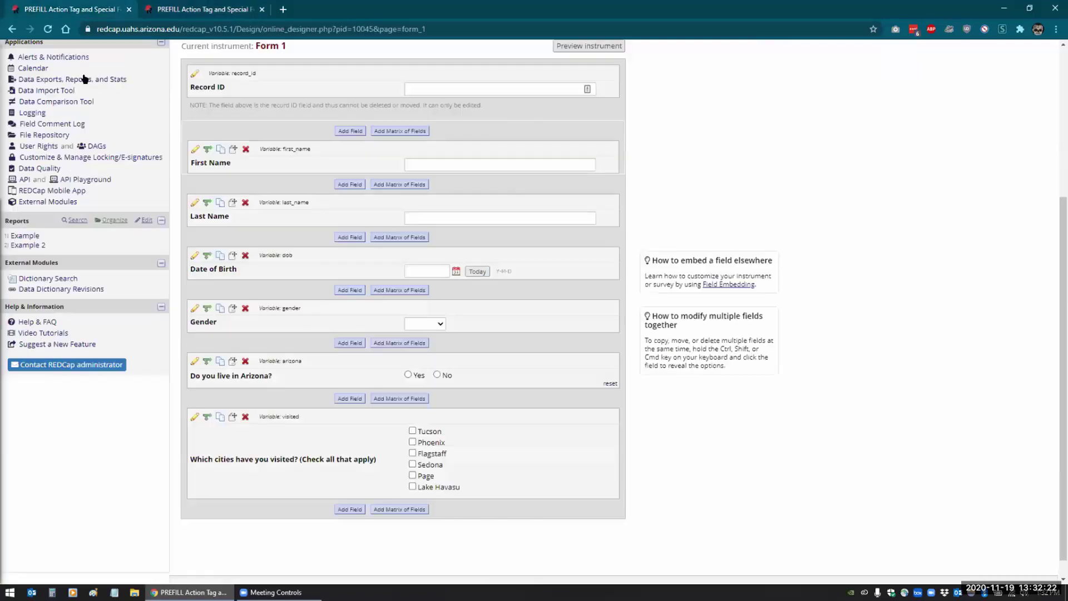
{"action": "left_click", "coordinate": [194, 147]}
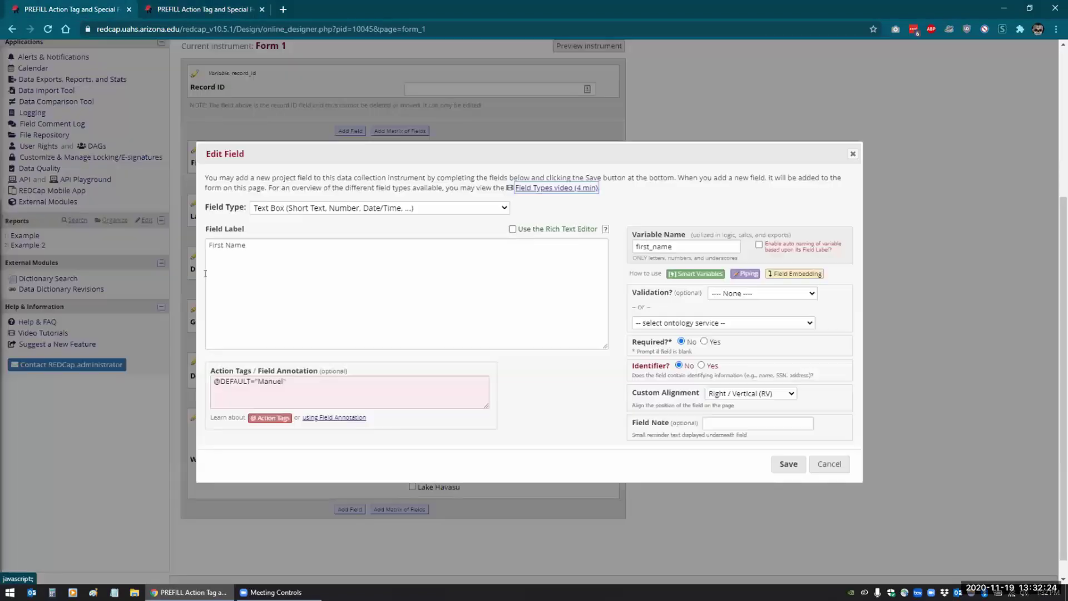
{"action": "double_click", "coordinate": [227, 381]}
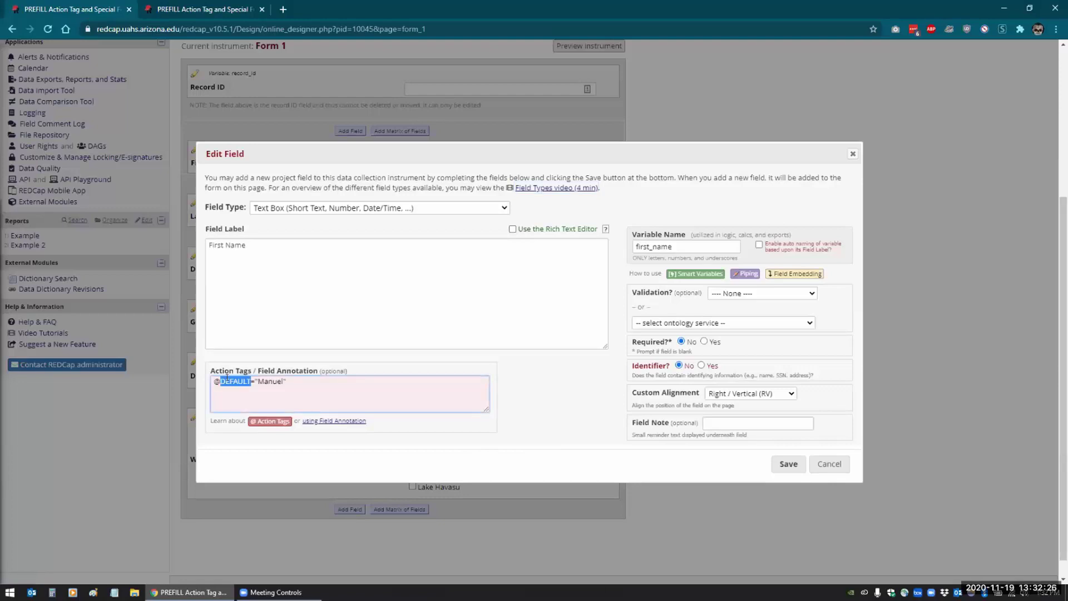
{"action": "type", "text": "PREFILL"}
{"action": "left_click", "coordinate": [283, 381]}
{"action": "left_click", "coordinate": [787, 464]}
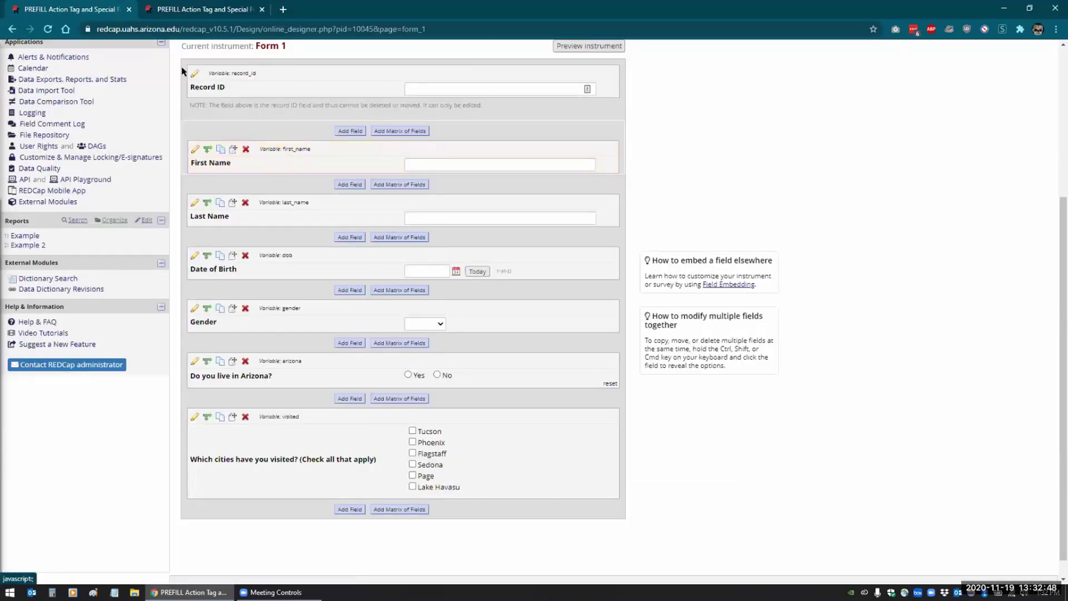
{"action": "left_click", "coordinate": [194, 256]}
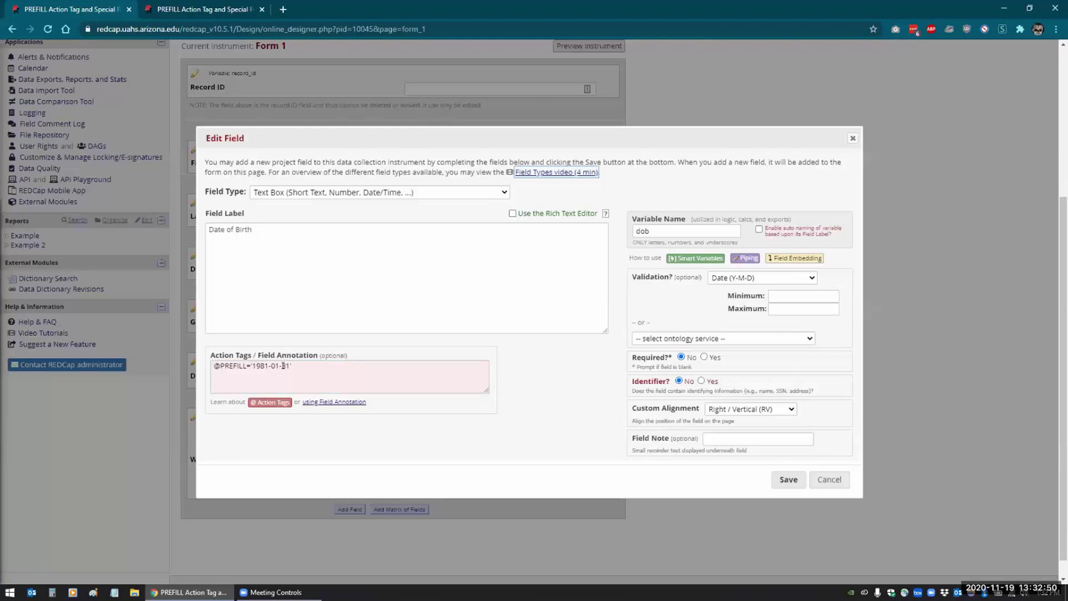
{"action": "left_click", "coordinate": [292, 366]}
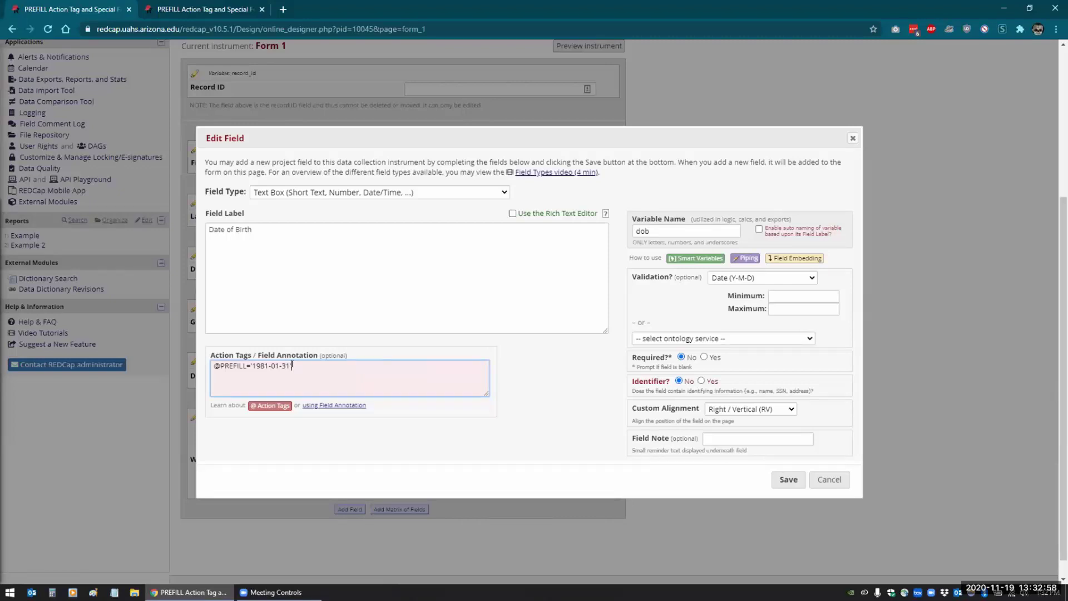
{"action": "left_click", "coordinate": [830, 482]}
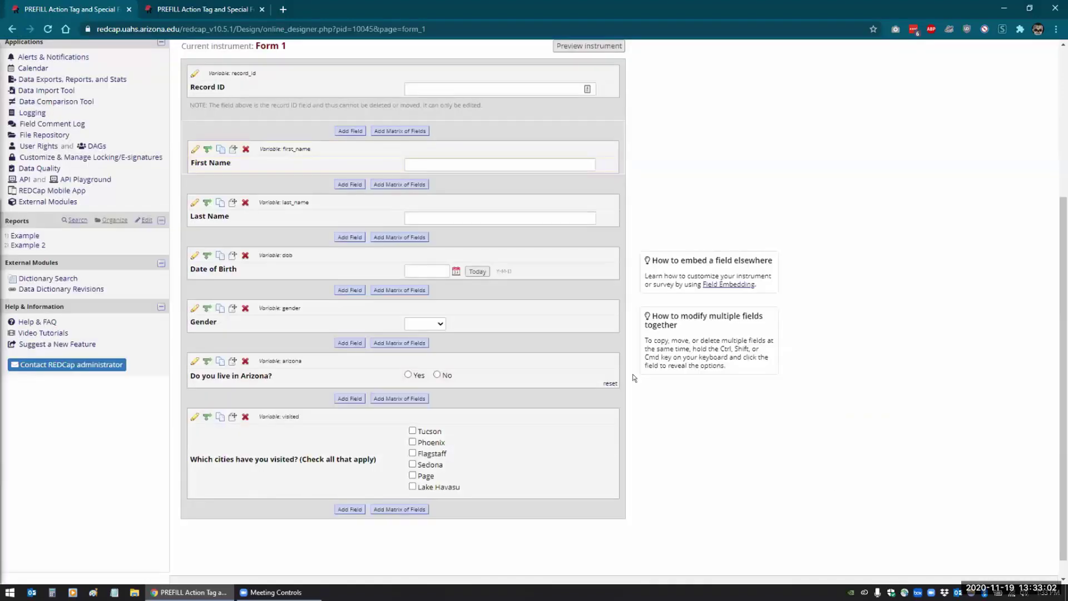
{"action": "left_click", "coordinate": [275, 257]}
{"action": "left_click", "coordinate": [764, 278]}
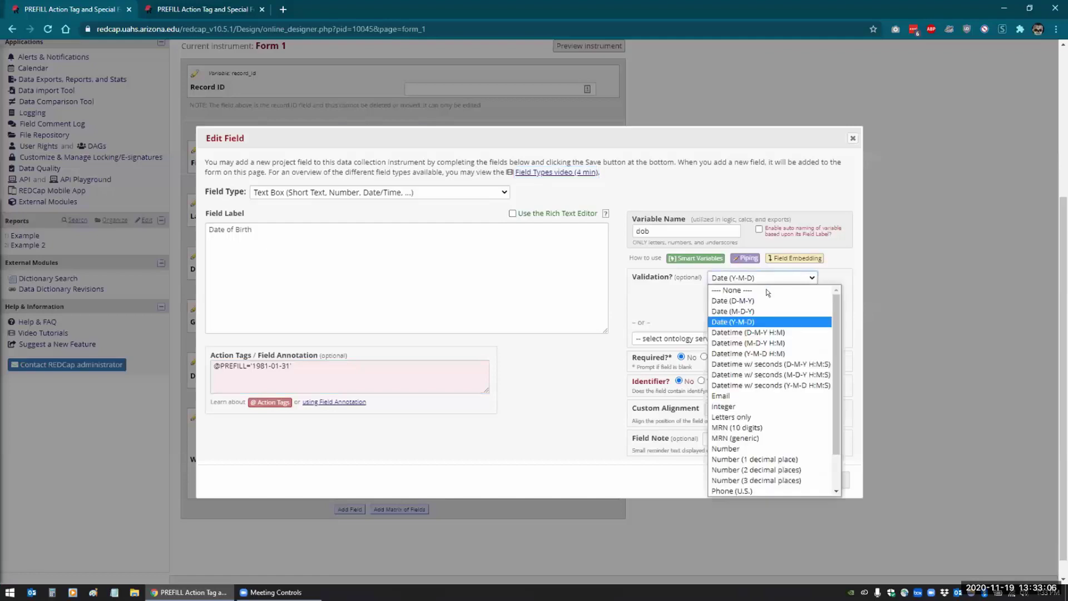
{"action": "left_click", "coordinate": [753, 301]}
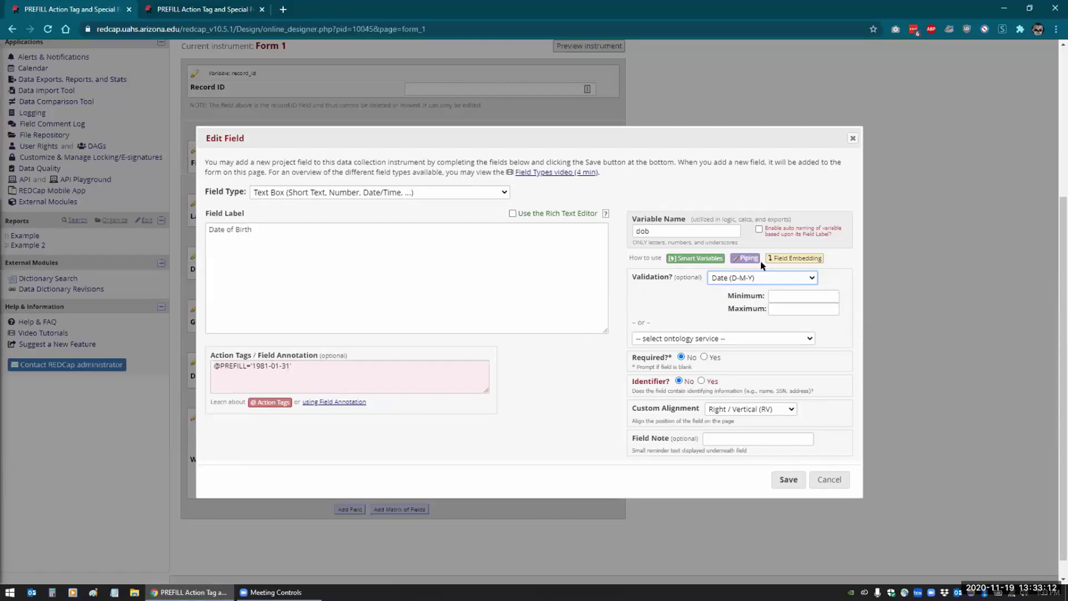
{"action": "left_click", "coordinate": [773, 481]}
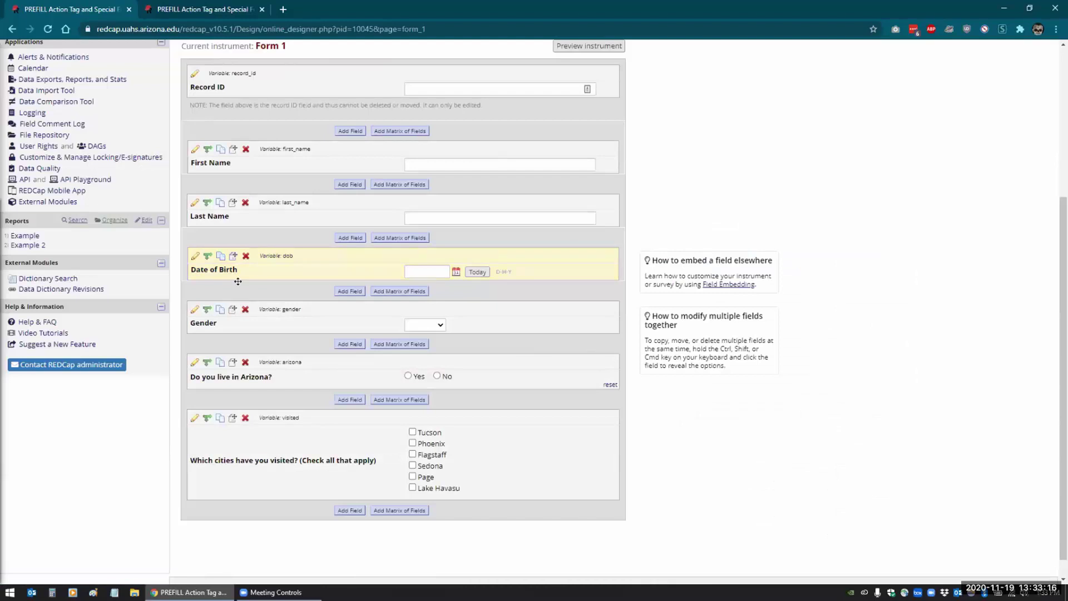
{"action": "left_click", "coordinate": [194, 309]}
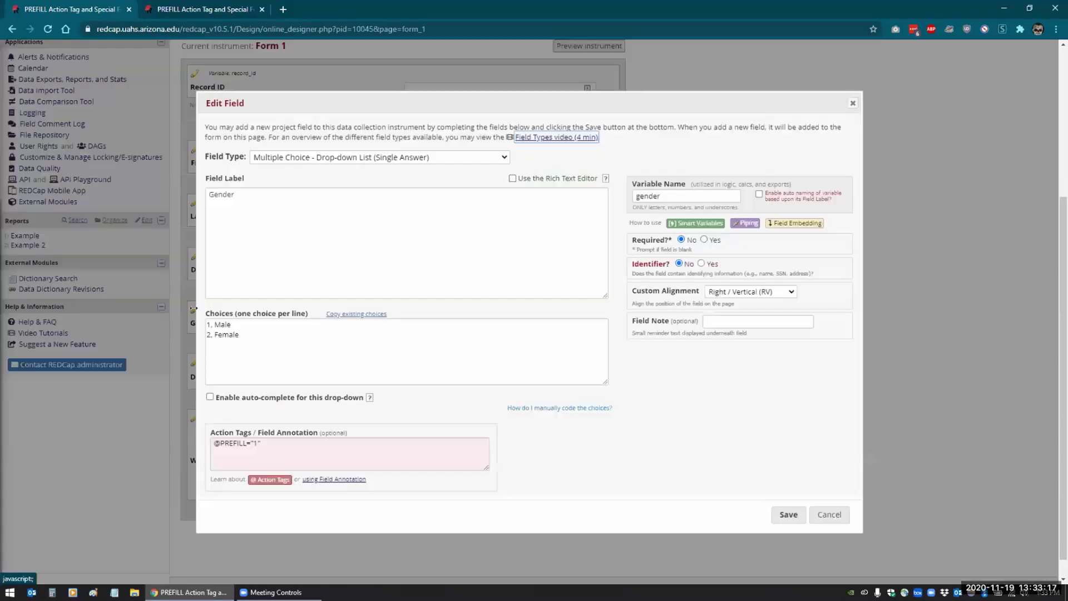
{"action": "left_click", "coordinate": [271, 440]}
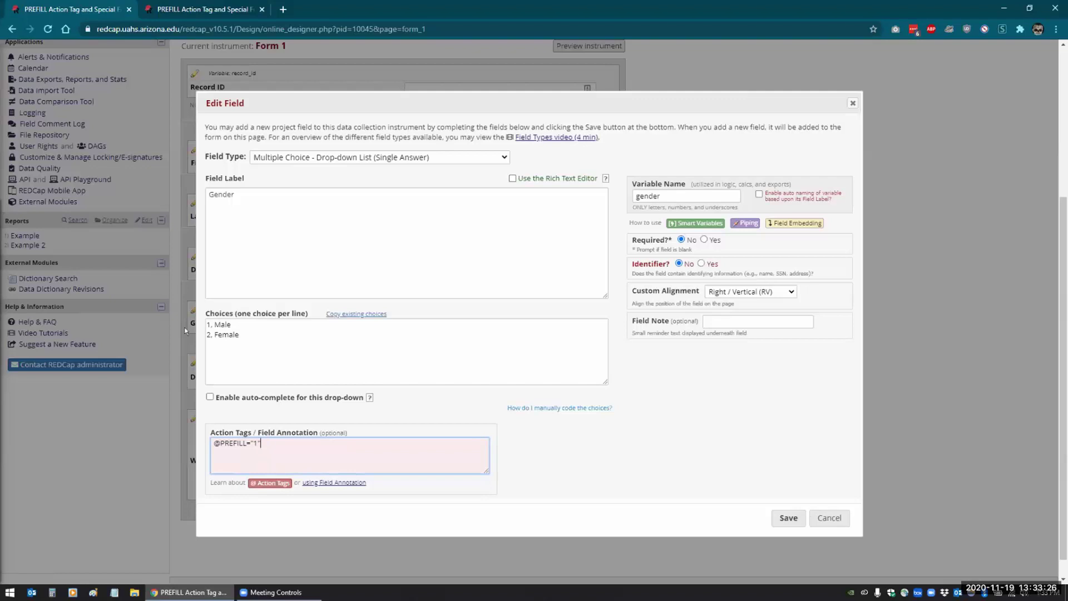
{"action": "left_click", "coordinate": [263, 333]}
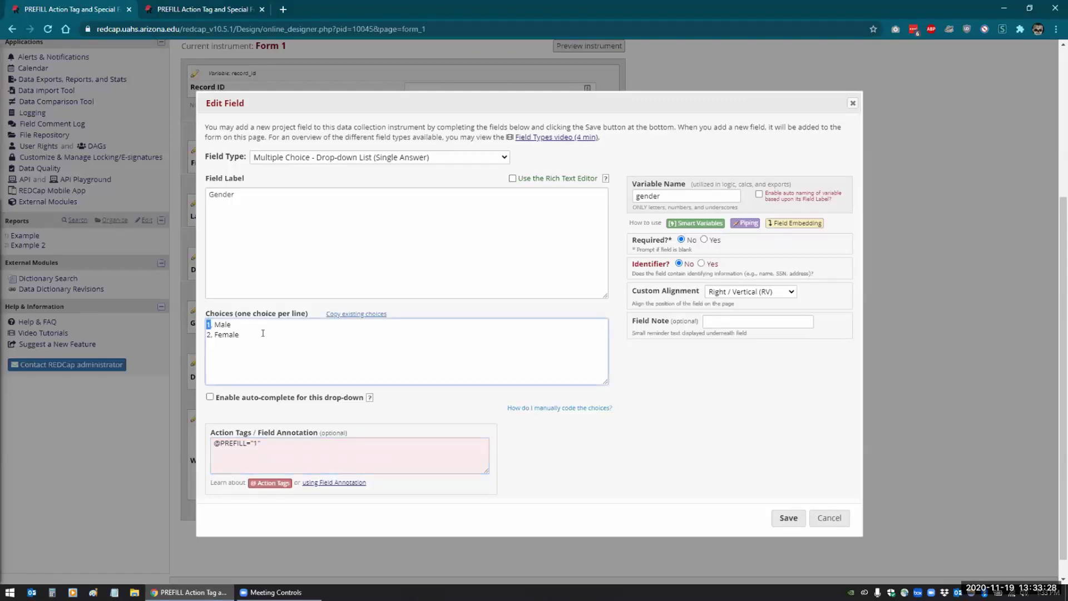
{"action": "left_click", "coordinate": [818, 519]}
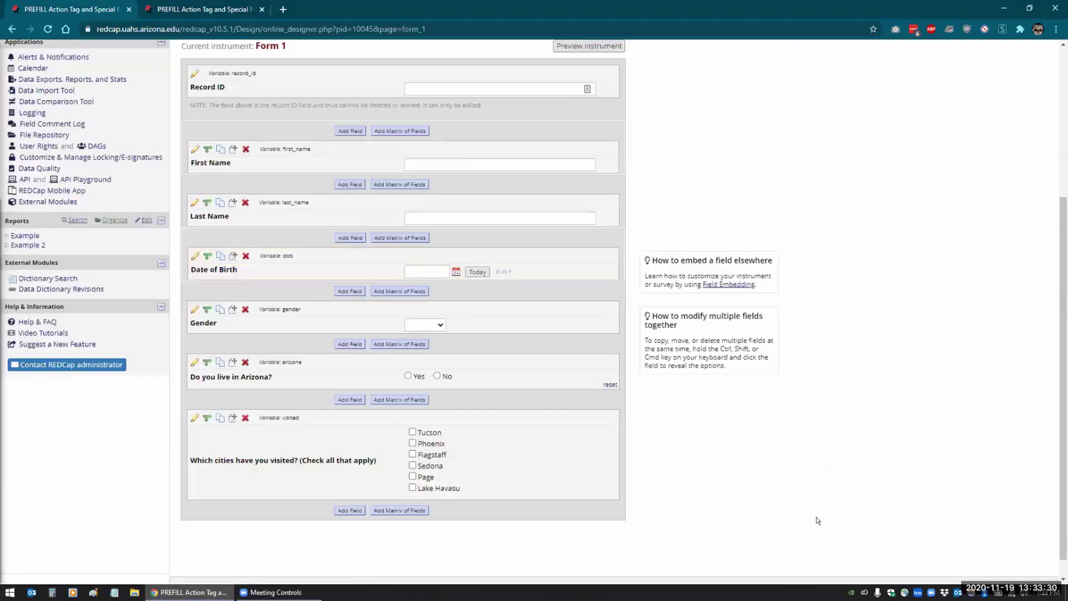
{"action": "left_click", "coordinate": [194, 360]}
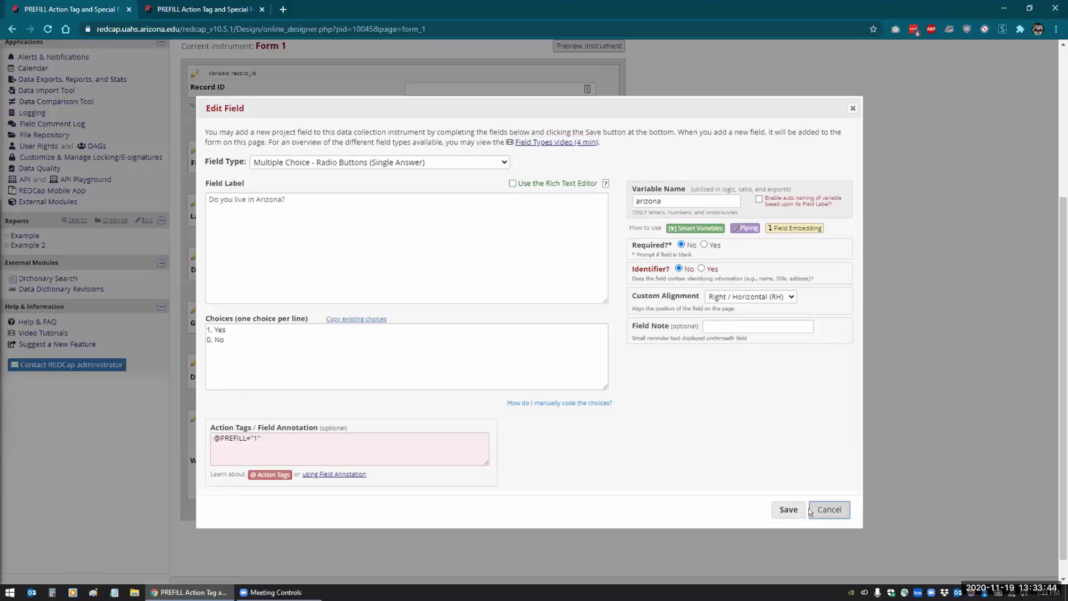
{"action": "left_click", "coordinate": [829, 510]}
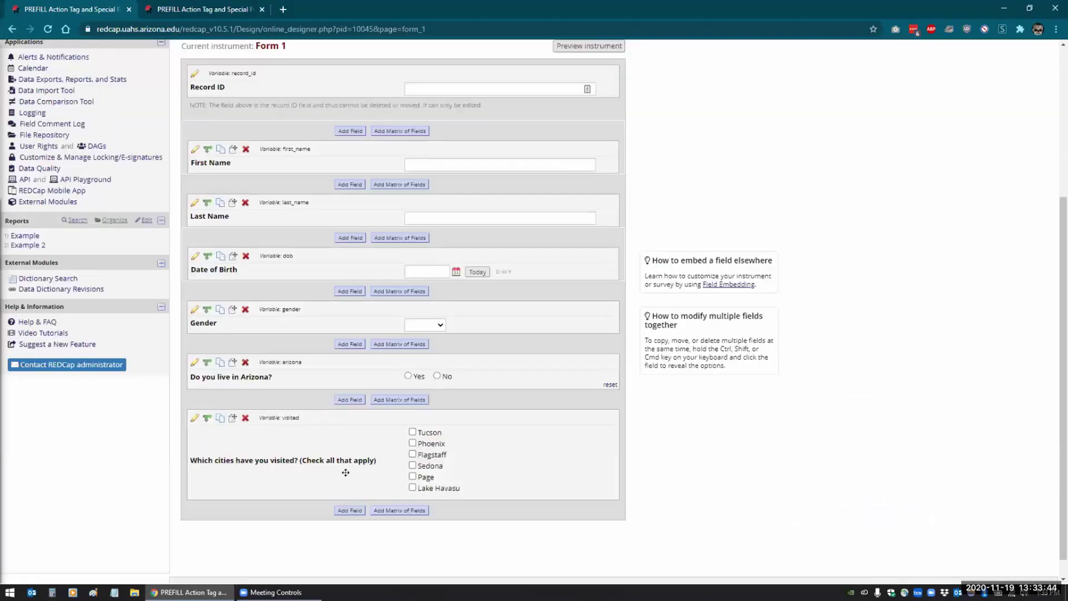
{"action": "left_click", "coordinate": [194, 418]}
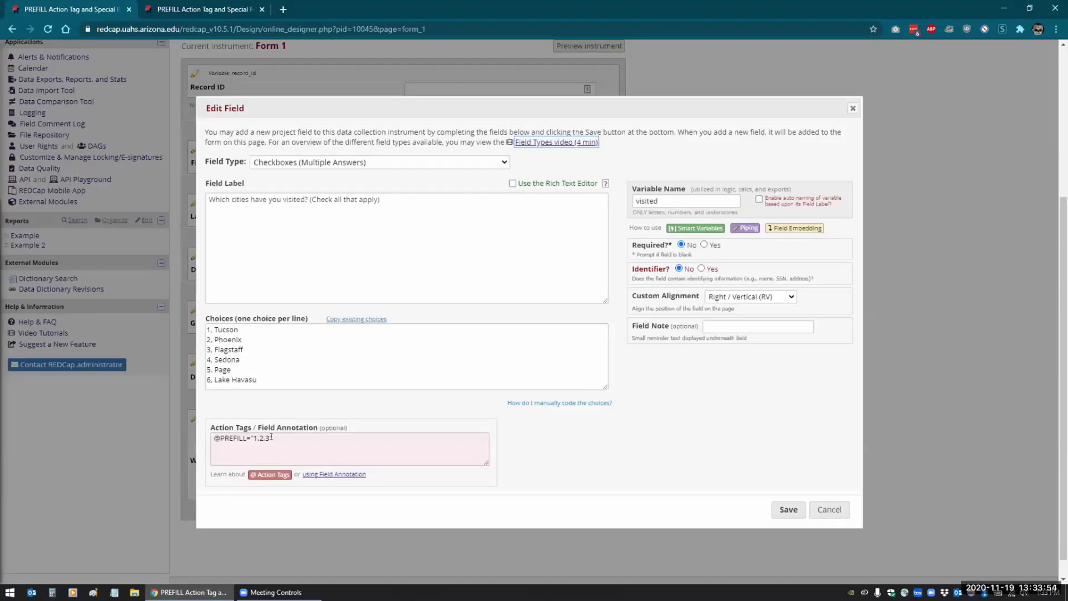
{"action": "left_click", "coordinate": [822, 509]}
{"action": "left_click", "coordinate": [112, 16]}
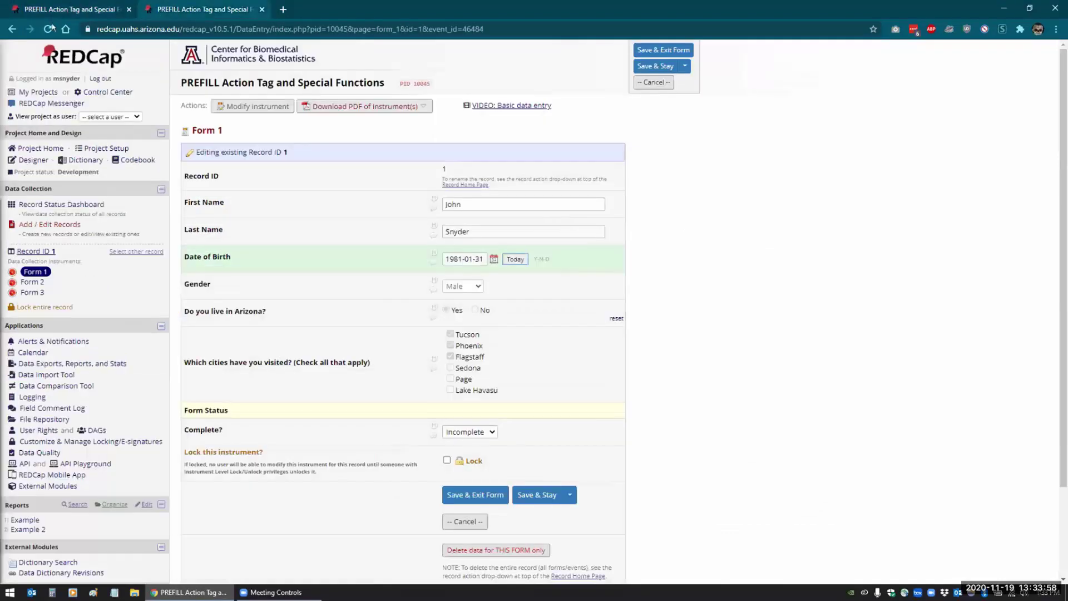
{"action": "left_click", "coordinate": [48, 29]}
{"action": "left_click", "coordinate": [587, 92]}
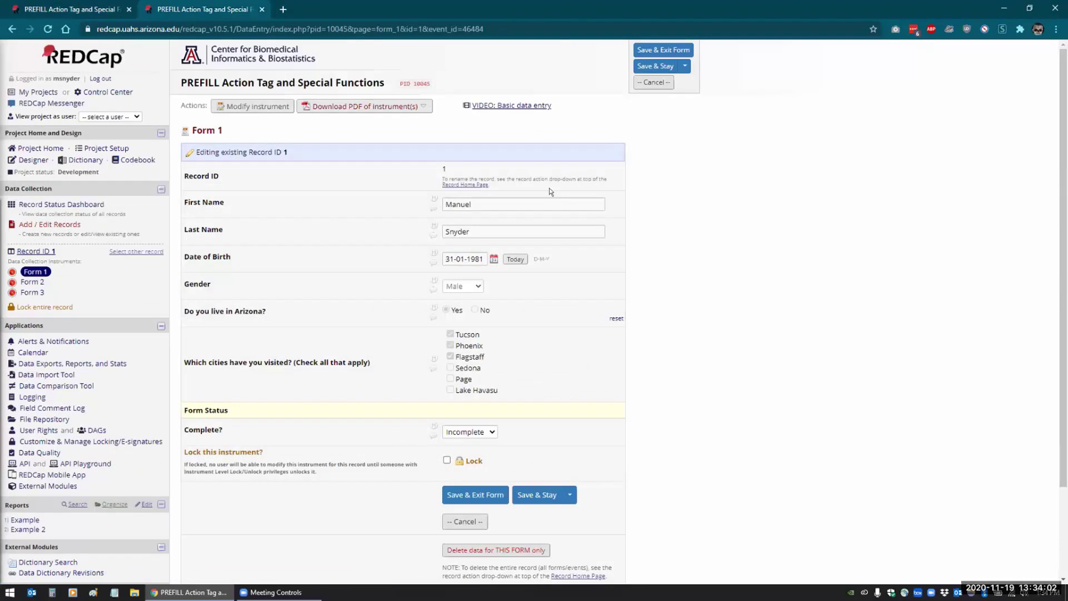
{"action": "double_click", "coordinate": [458, 204]}
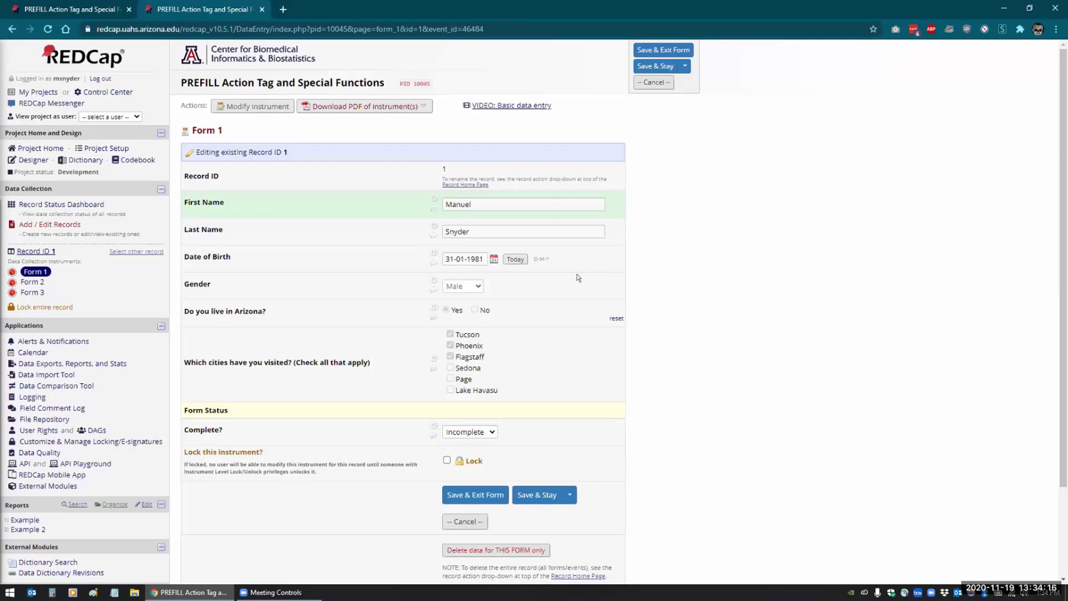
{"action": "left_click", "coordinate": [454, 258]}
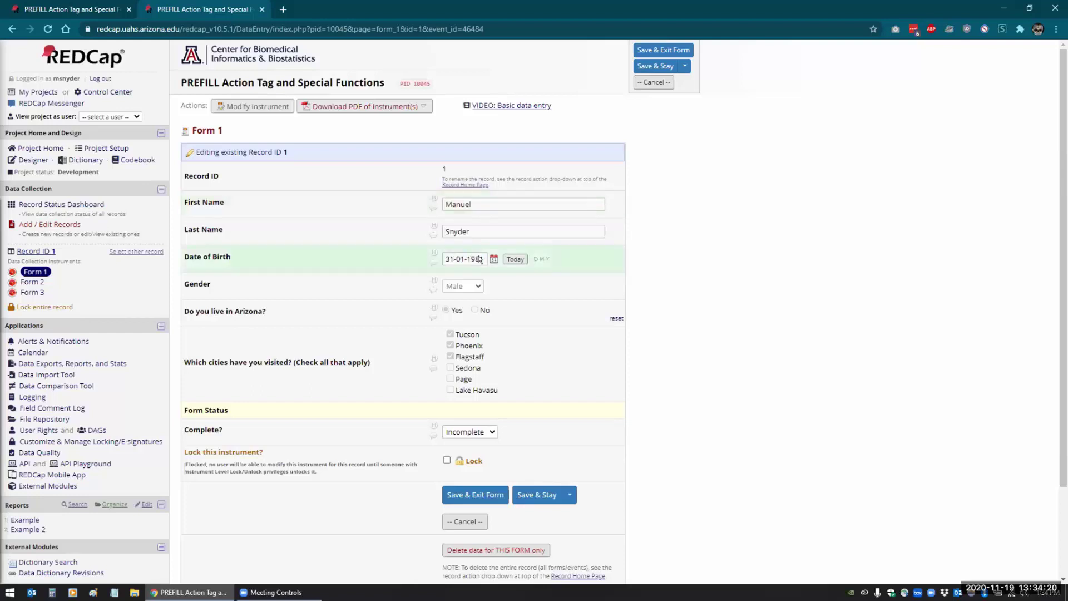
{"action": "double_click", "coordinate": [477, 258]}
Try dates in the Date of Birth calendar, then fill it with today, 19-11-2020
{"action": "left_click", "coordinate": [535, 269]}
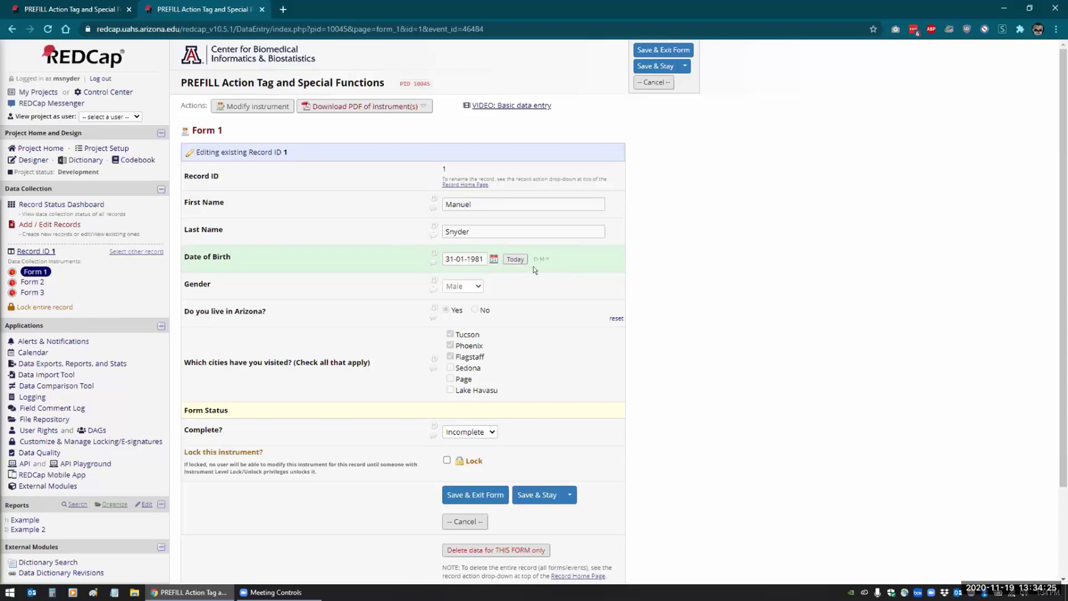
{"action": "left_click", "coordinate": [494, 259]}
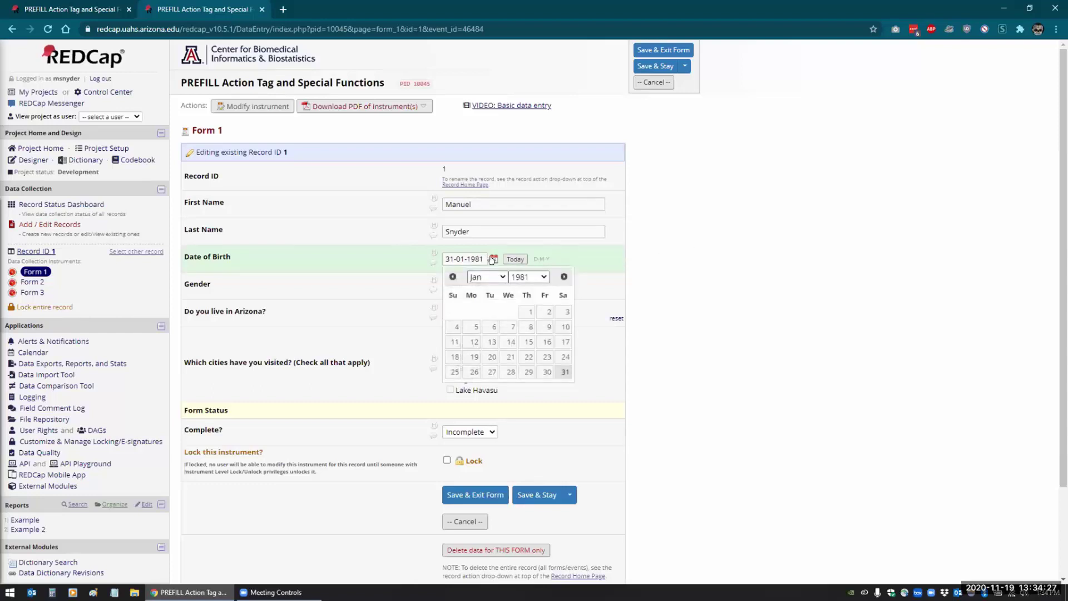
{"action": "left_click", "coordinate": [526, 314]}
{"action": "left_click", "coordinate": [491, 259]}
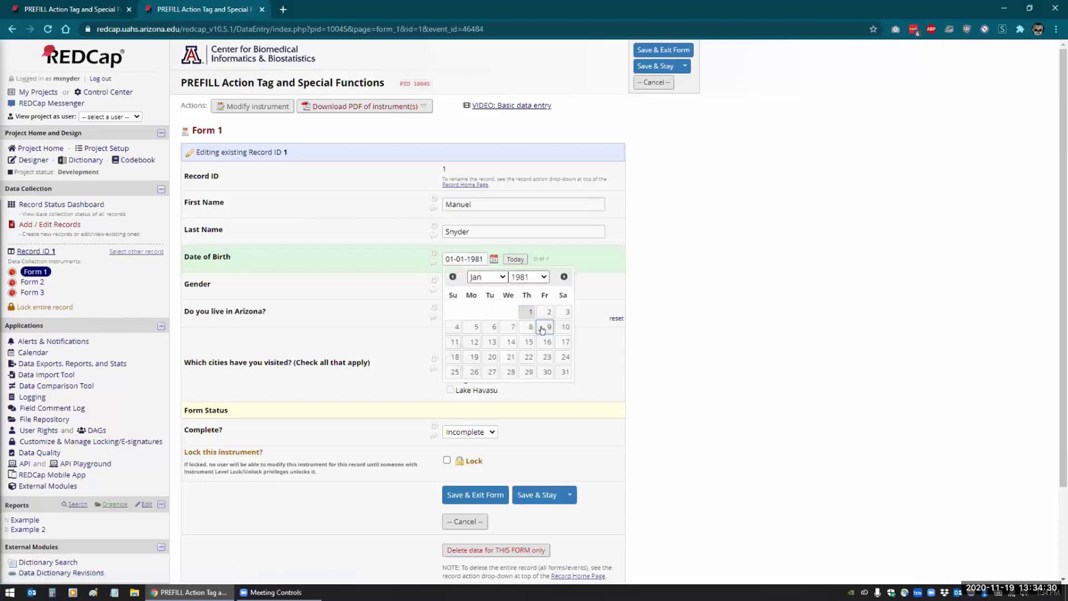
{"action": "left_click", "coordinate": [557, 369]}
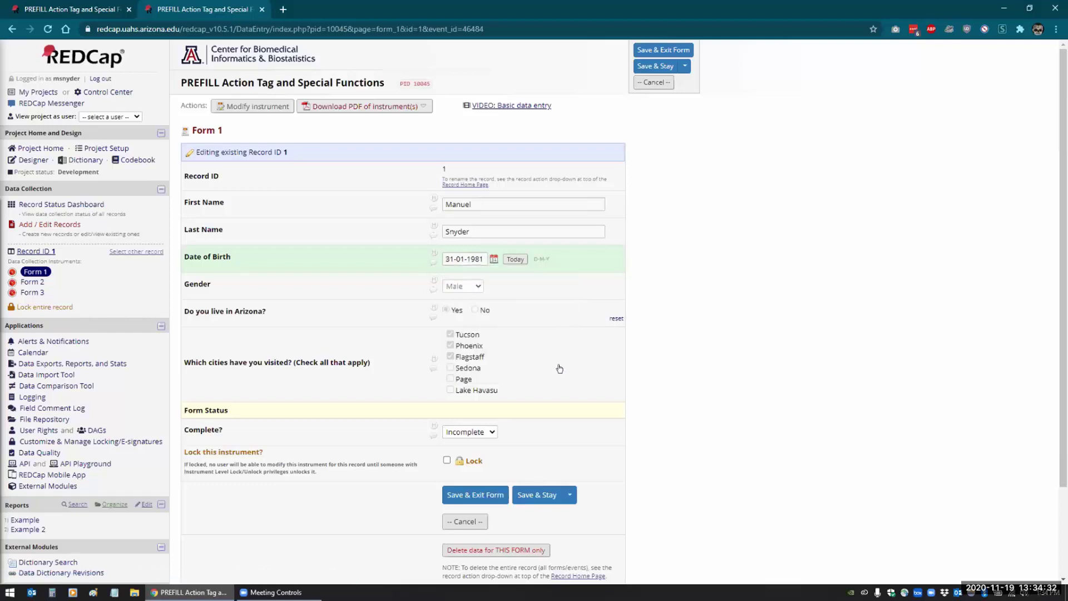
{"action": "left_click", "coordinate": [515, 259]}
Return to the instrument list and open Form 2's fields in the designer
{"action": "left_click", "coordinate": [669, 252]}
{"action": "key", "text": "alt+Left"}
{"action": "scroll", "coordinate": [255, 255], "scroll_direction": "up", "scroll_amount": 1}
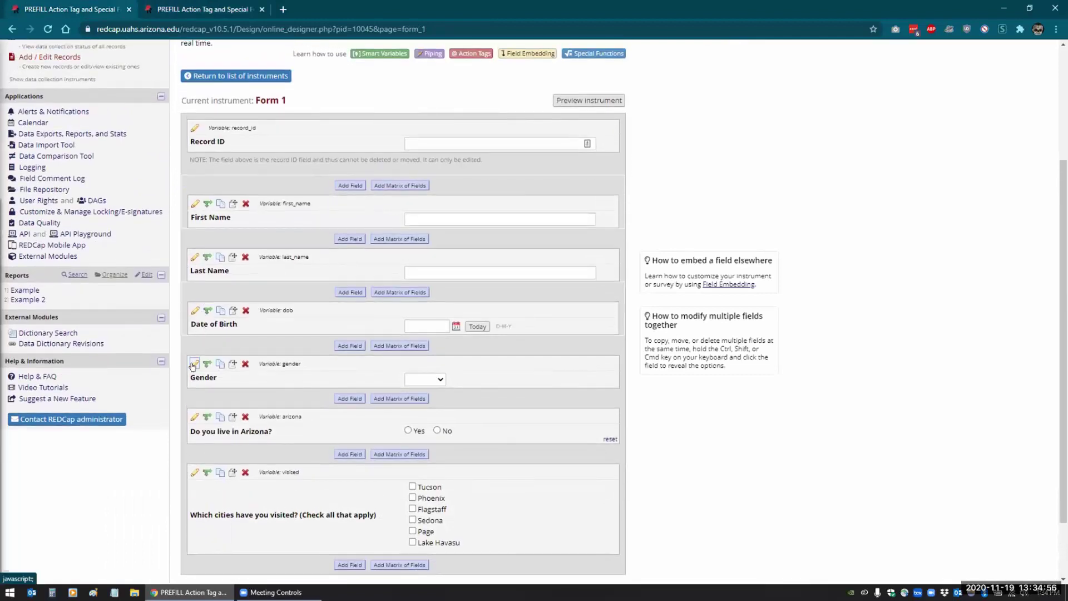
{"action": "scroll", "coordinate": [222, 369], "scroll_direction": "up", "scroll_amount": 2}
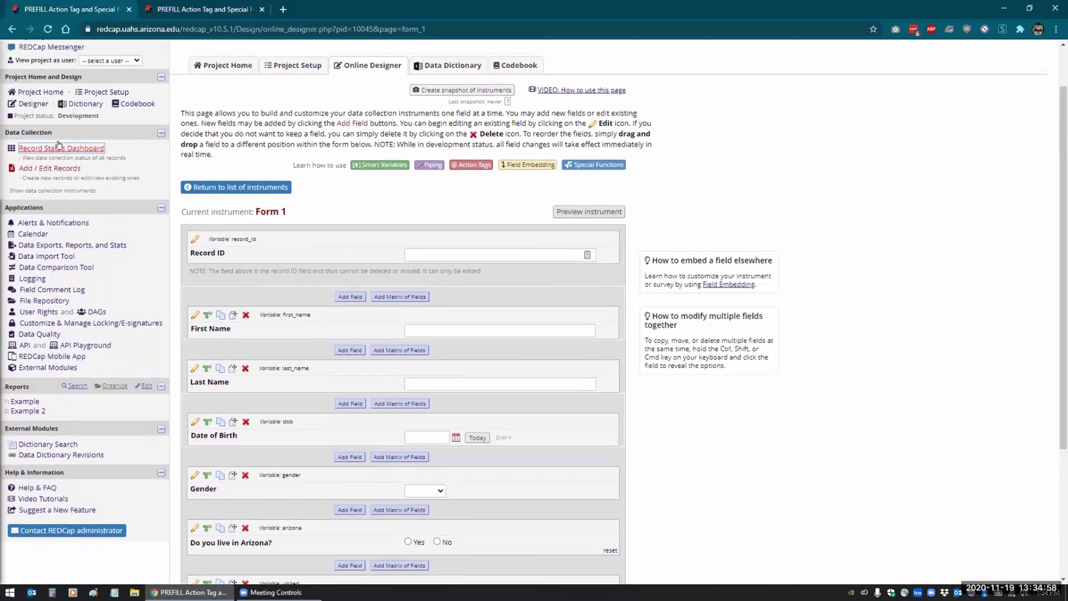
{"action": "left_click", "coordinate": [32, 104]}
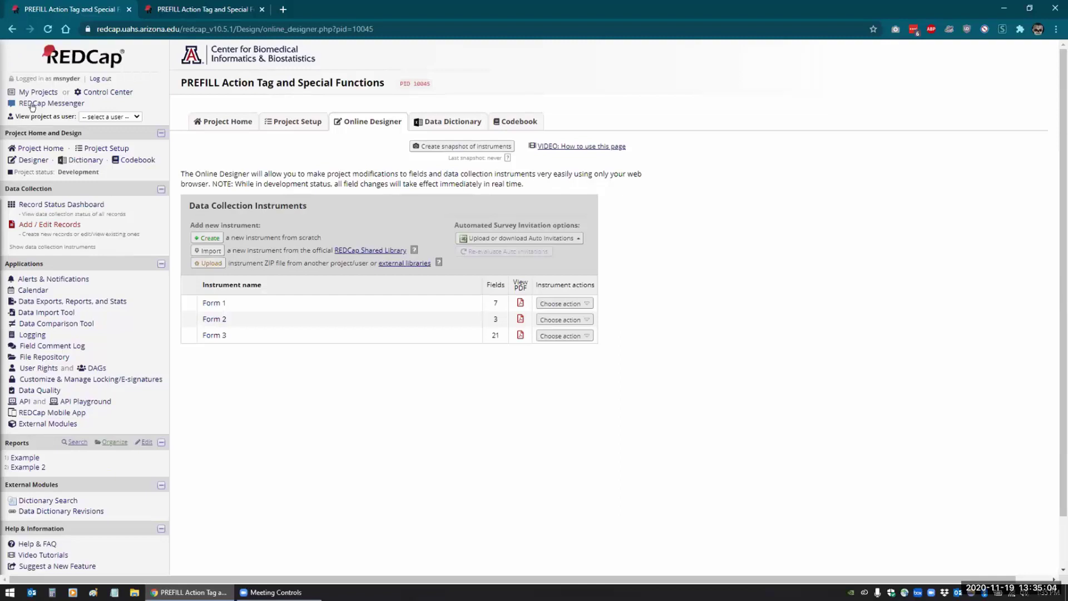
{"action": "left_click", "coordinate": [217, 315]}
{"action": "scroll", "coordinate": [324, 250], "scroll_direction": "down", "scroll_amount": 2}
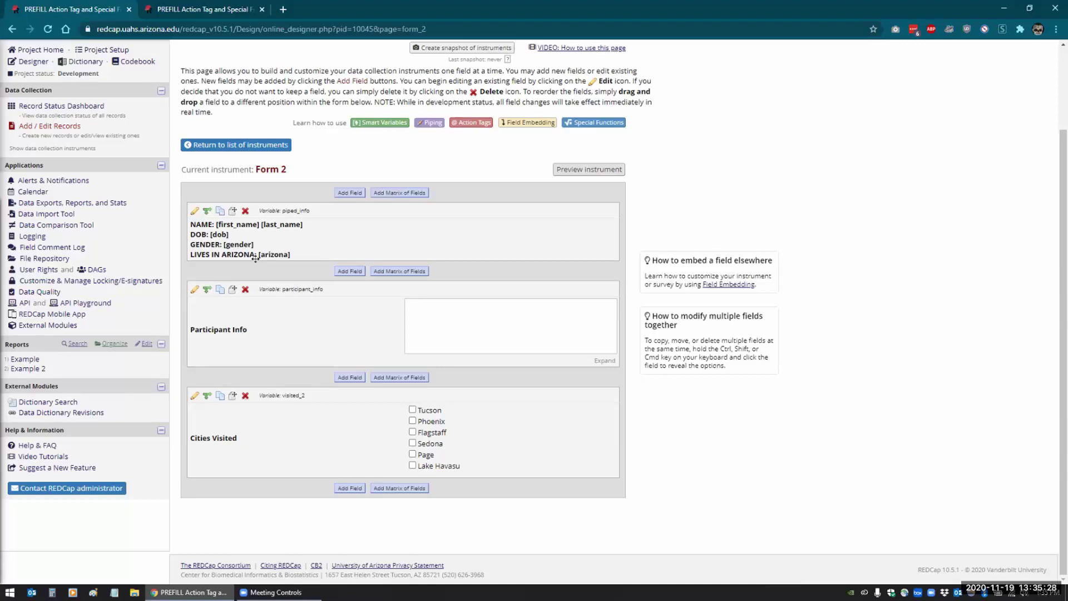
{"action": "left_click", "coordinate": [195, 211]}
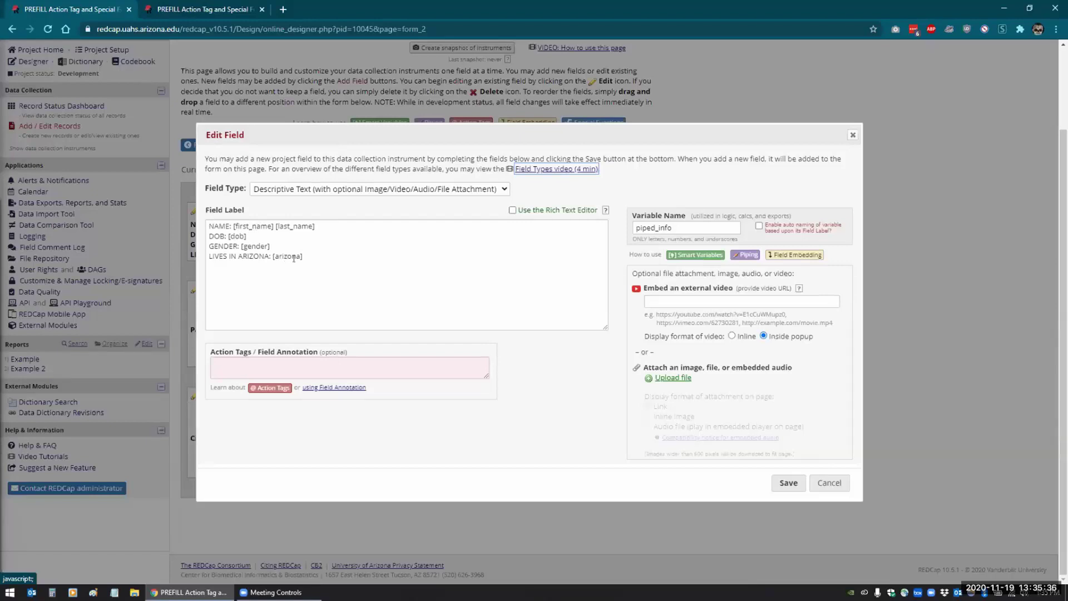
{"action": "left_click", "coordinate": [831, 482]}
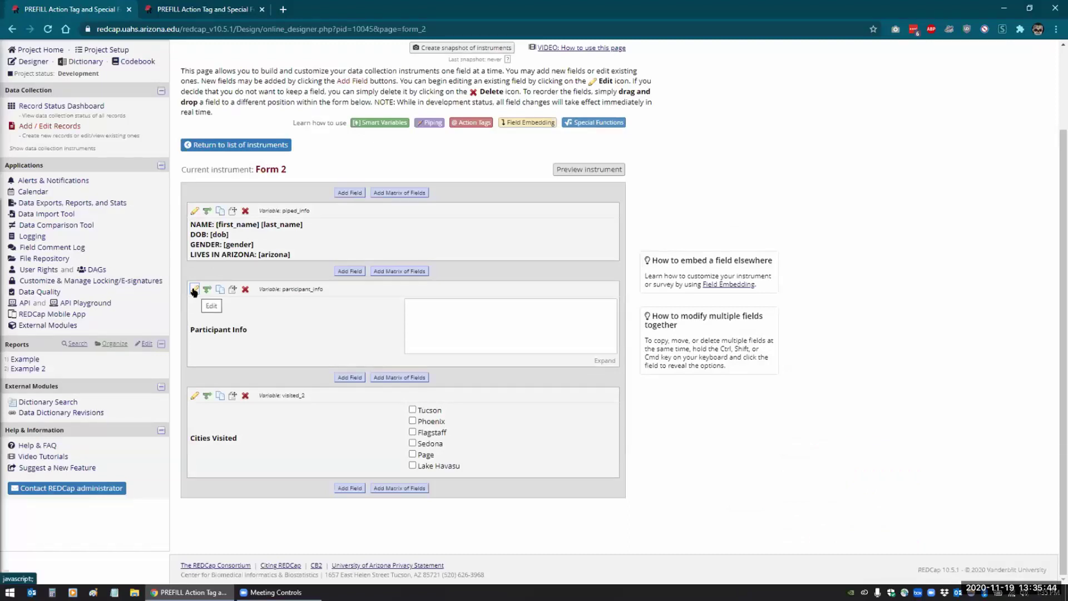
{"action": "left_click", "coordinate": [194, 290]}
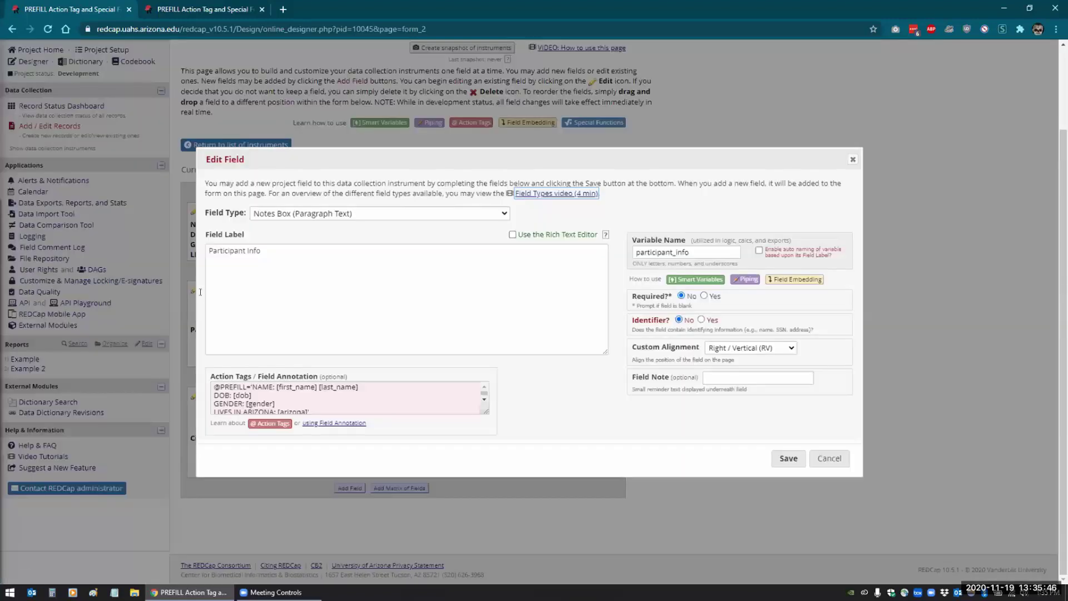
{"action": "left_click_drag", "start_coordinate": [486, 412], "coordinate": [488, 437]}
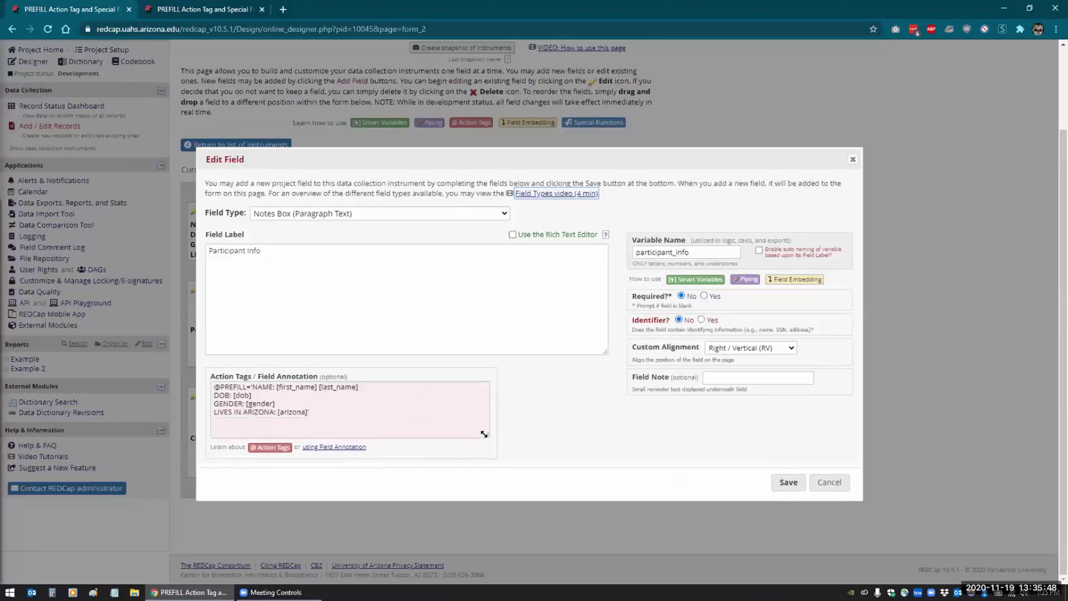
{"action": "left_click", "coordinate": [312, 409]}
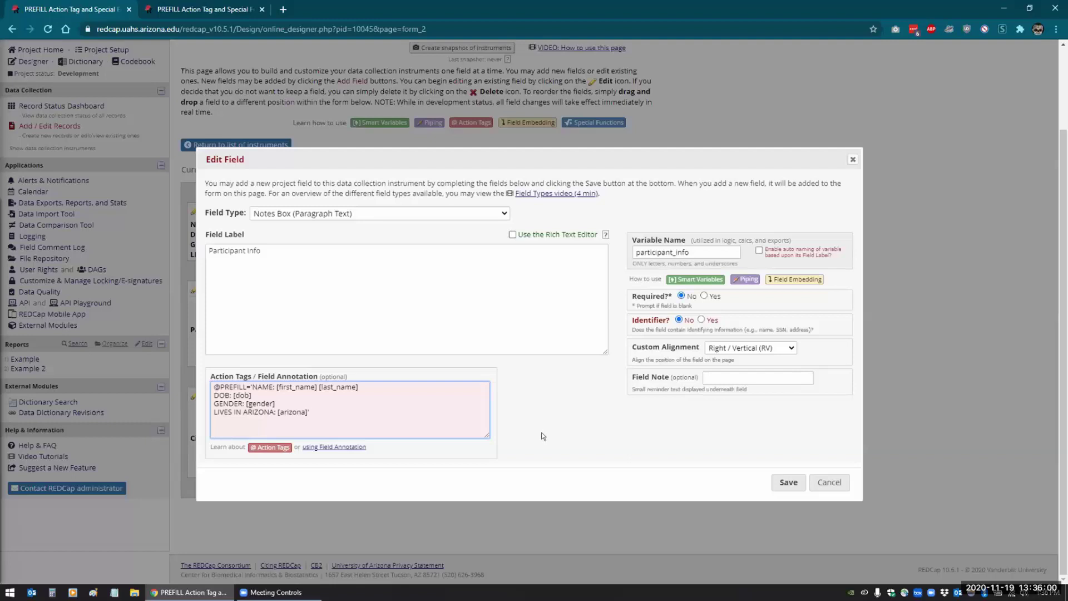
{"action": "left_click", "coordinate": [781, 482]}
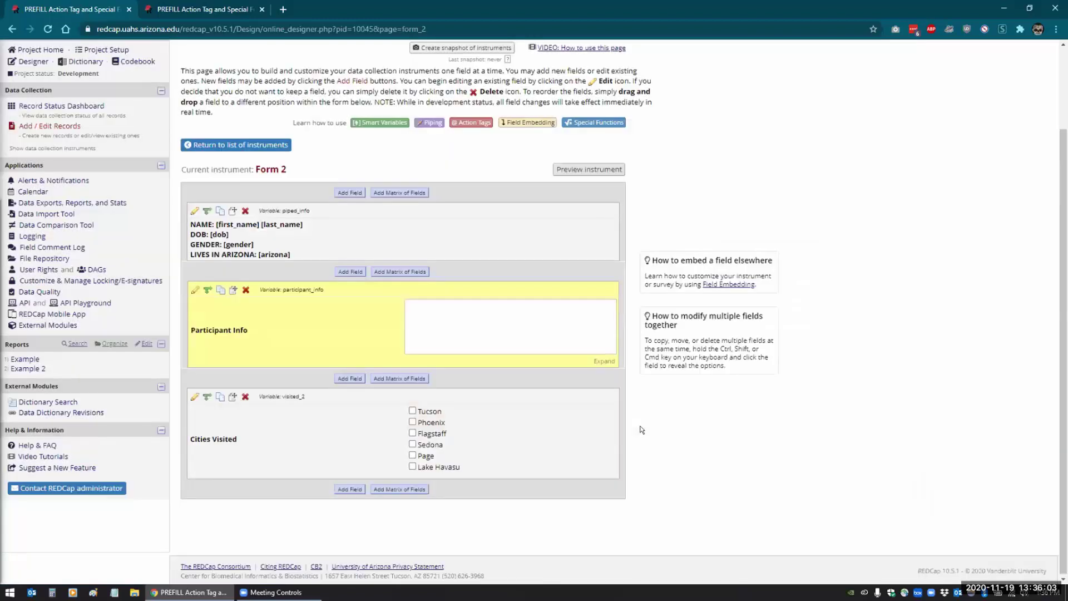
{"action": "left_click", "coordinate": [194, 396]}
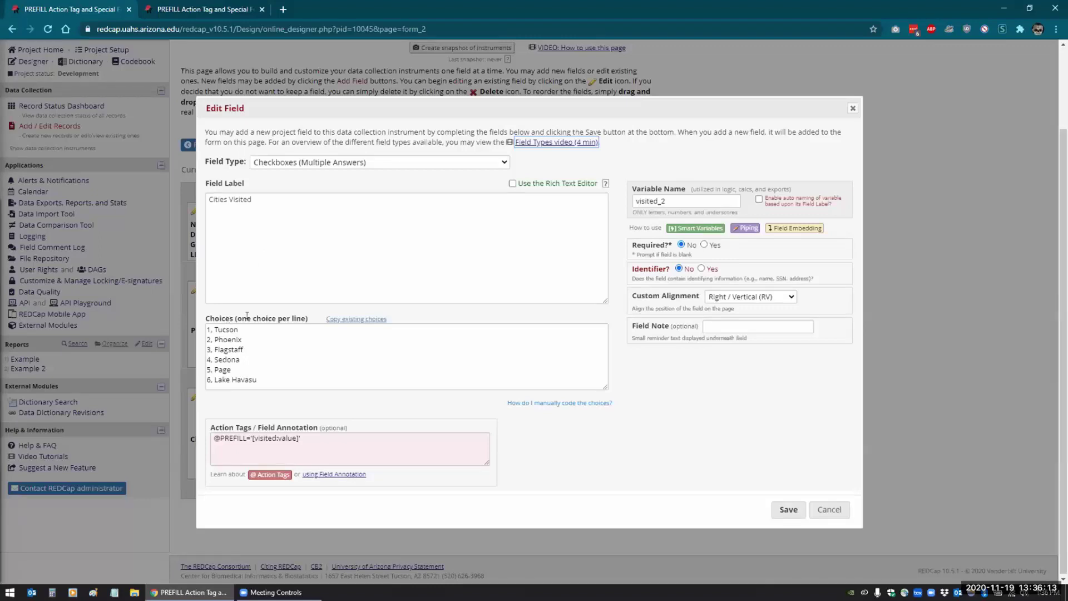
{"action": "left_click", "coordinate": [262, 437]}
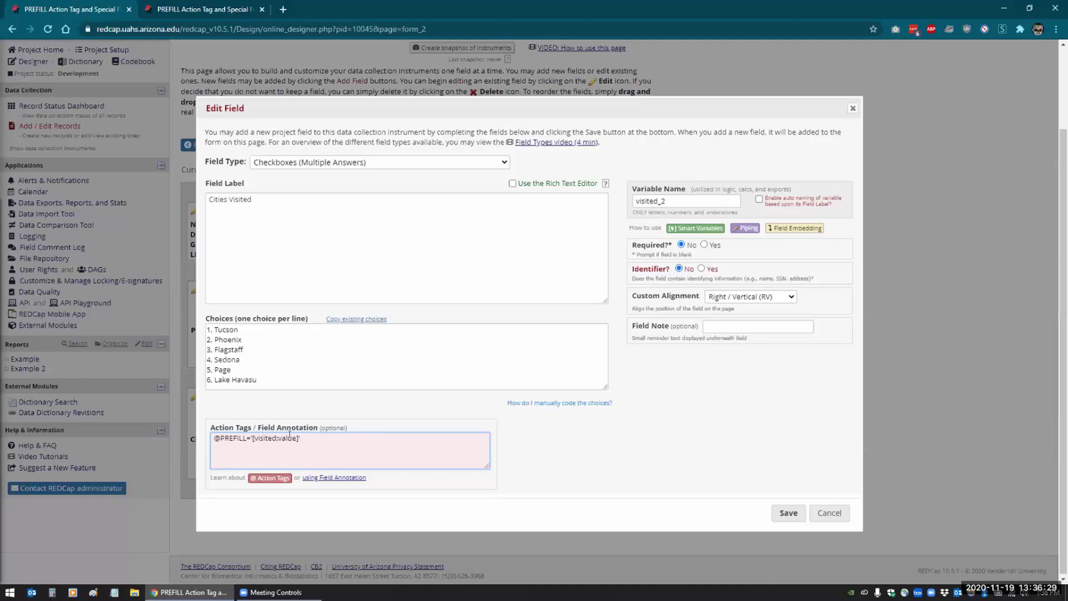
Go from record 1's Form 1 to its Form 2, saving Form 1 changes
{"action": "left_click", "coordinate": [829, 513]}
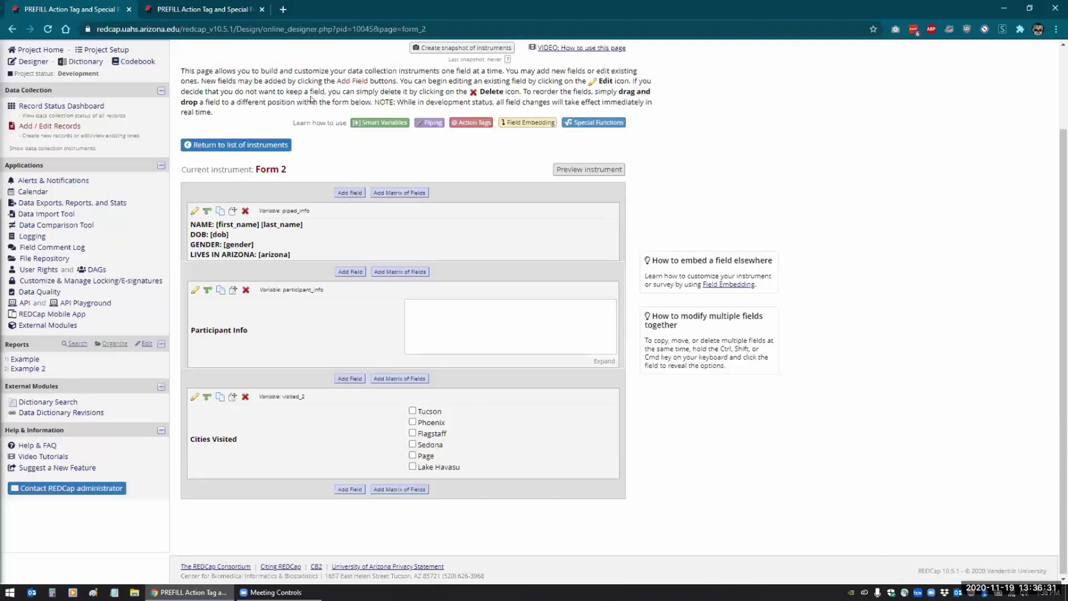
{"action": "left_click", "coordinate": [195, 9]}
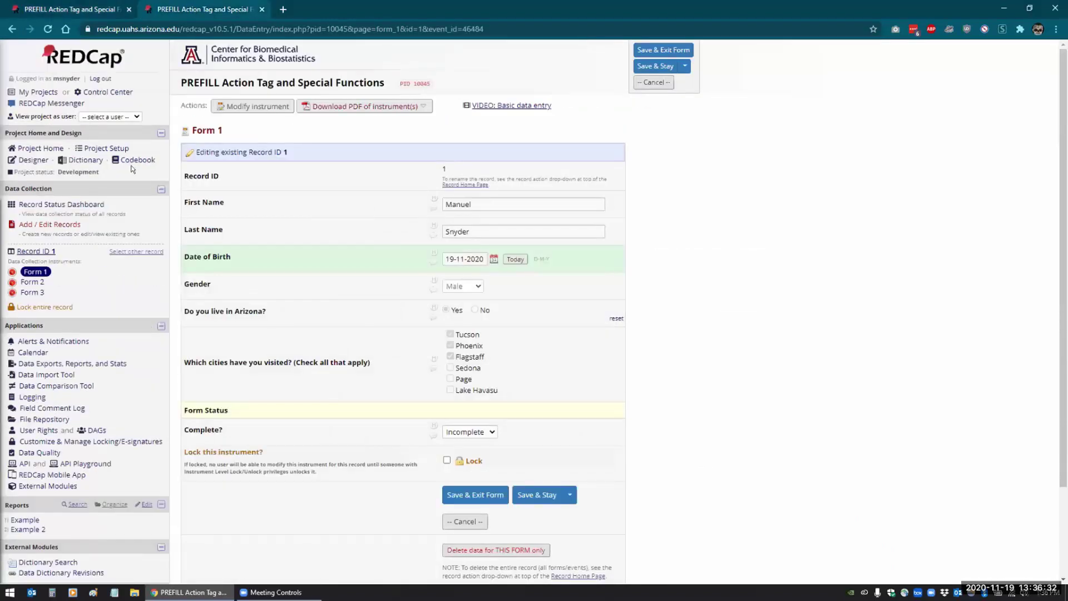
{"action": "left_click", "coordinate": [24, 283]}
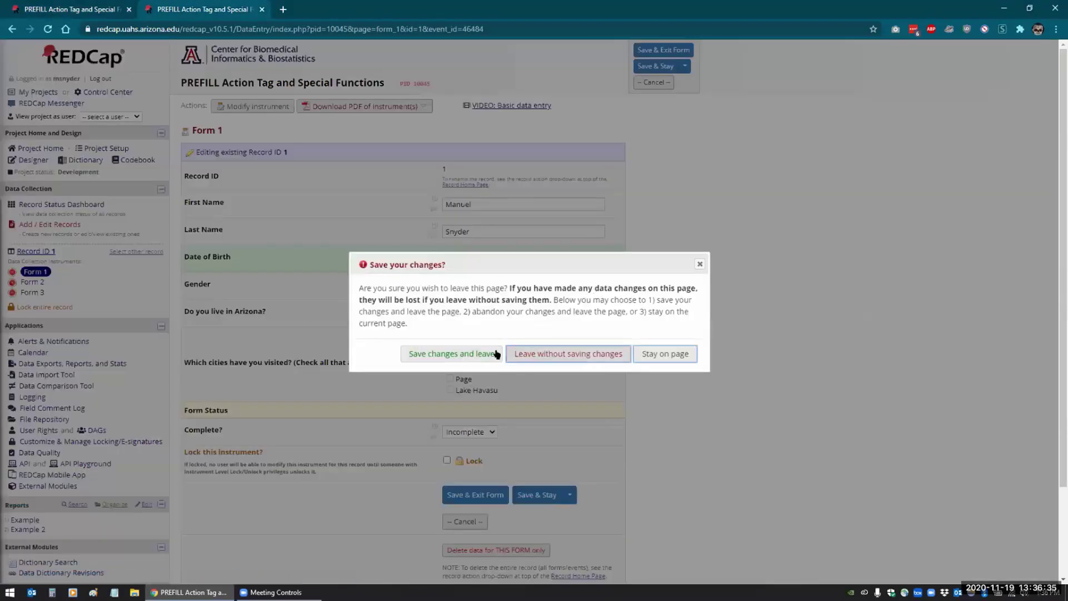
{"action": "left_click", "coordinate": [446, 354]}
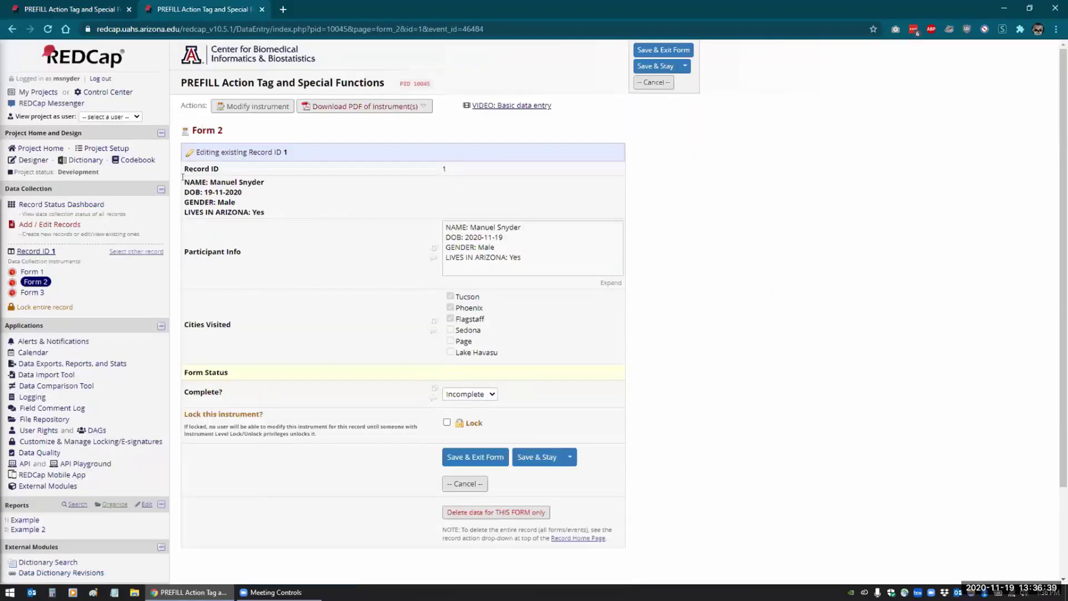
Select and try editing the read-only prefilled Participant Info and Record ID text
{"action": "left_click_drag", "start_coordinate": [182, 180], "coordinate": [267, 206]}
{"action": "left_click", "coordinate": [274, 215]}
{"action": "left_click_drag", "start_coordinate": [523, 258], "coordinate": [444, 225]}
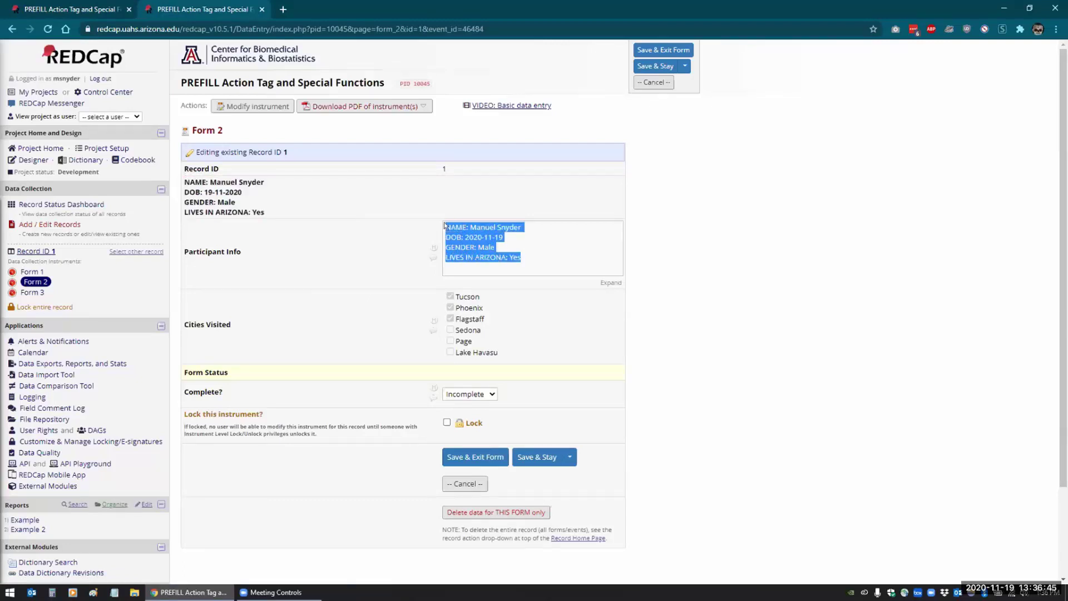
{"action": "left_click", "coordinate": [478, 240]}
{"action": "triple_click", "coordinate": [497, 245]}
{"action": "left_click", "coordinate": [526, 243]}
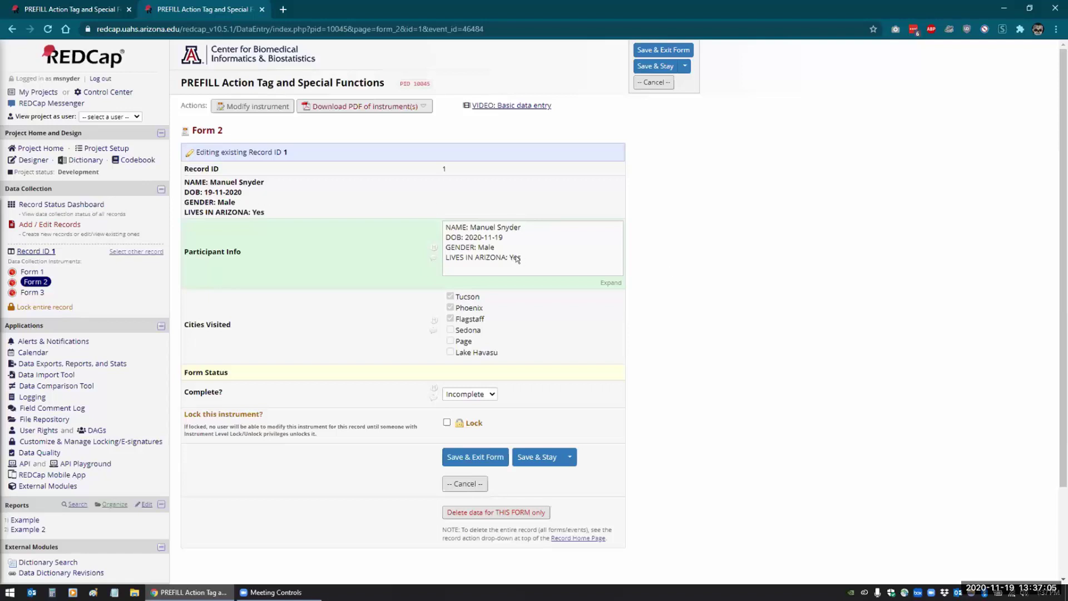
{"action": "left_click_drag", "start_coordinate": [522, 260], "coordinate": [444, 225]}
{"action": "left_click", "coordinate": [310, 191]}
{"action": "left_click_drag", "start_coordinate": [265, 214], "coordinate": [192, 183]}
{"action": "left_click", "coordinate": [247, 196]}
Save Form 2 and view the Example report showing record 1 with Tucson, Phoenix and Flagstaff checked
{"action": "left_click", "coordinate": [25, 521]}
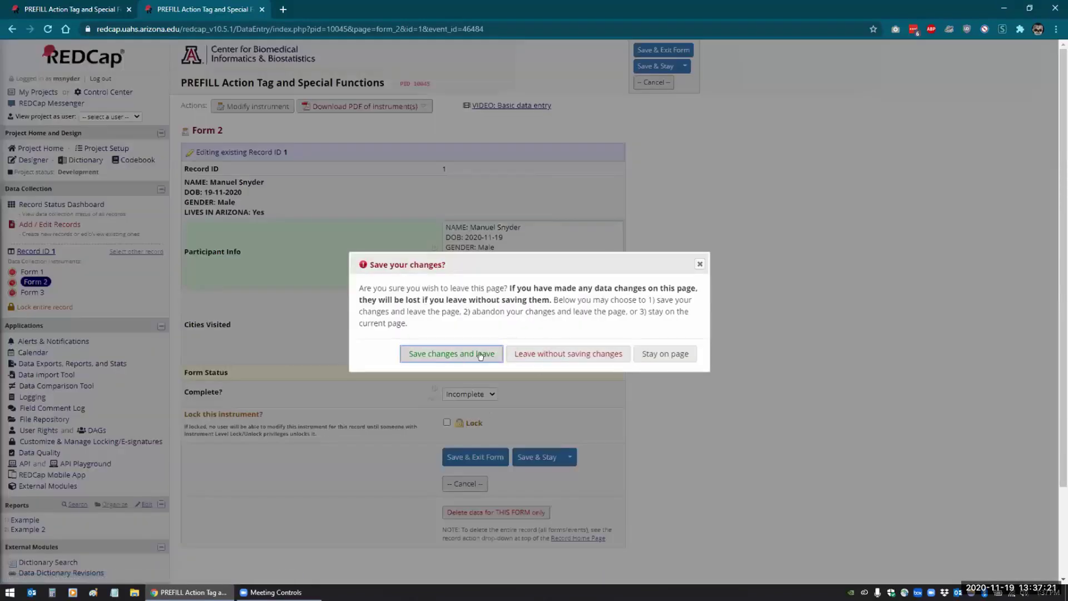
{"action": "left_click", "coordinate": [481, 354]}
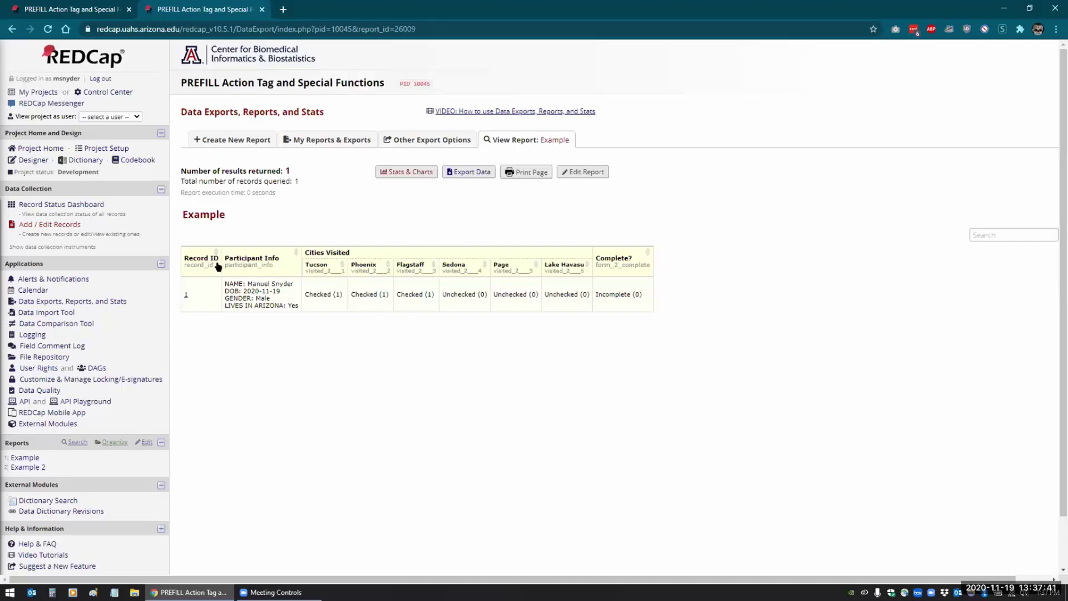
Edit the Example report and review its fields: Record ID, Participant Info, Cities Visited, Complete?
{"action": "left_click", "coordinate": [578, 173]}
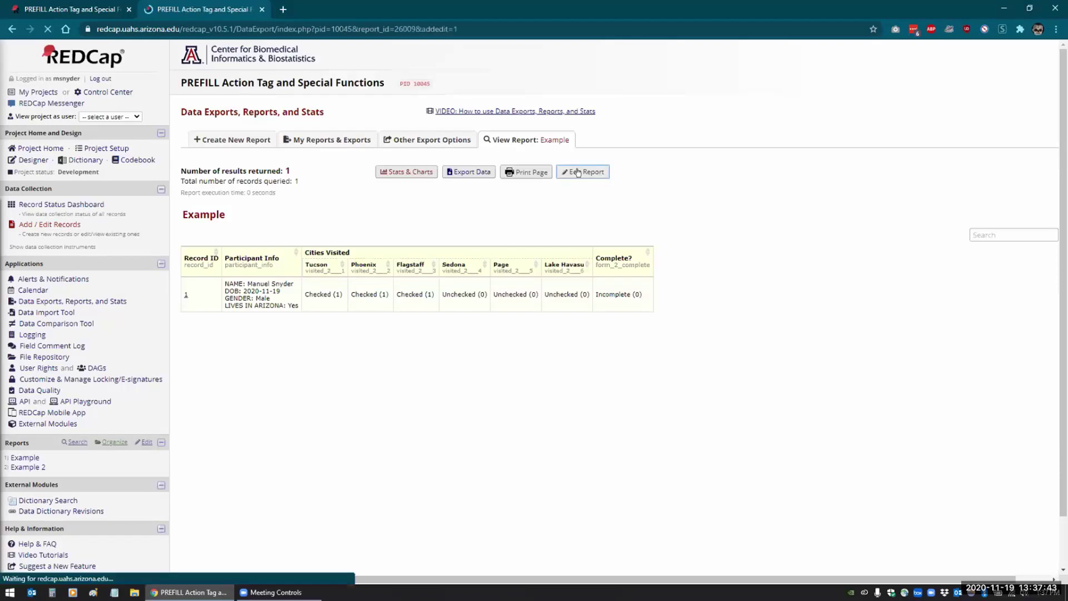
{"action": "scroll", "coordinate": [326, 305], "scroll_direction": "down", "scroll_amount": 3}
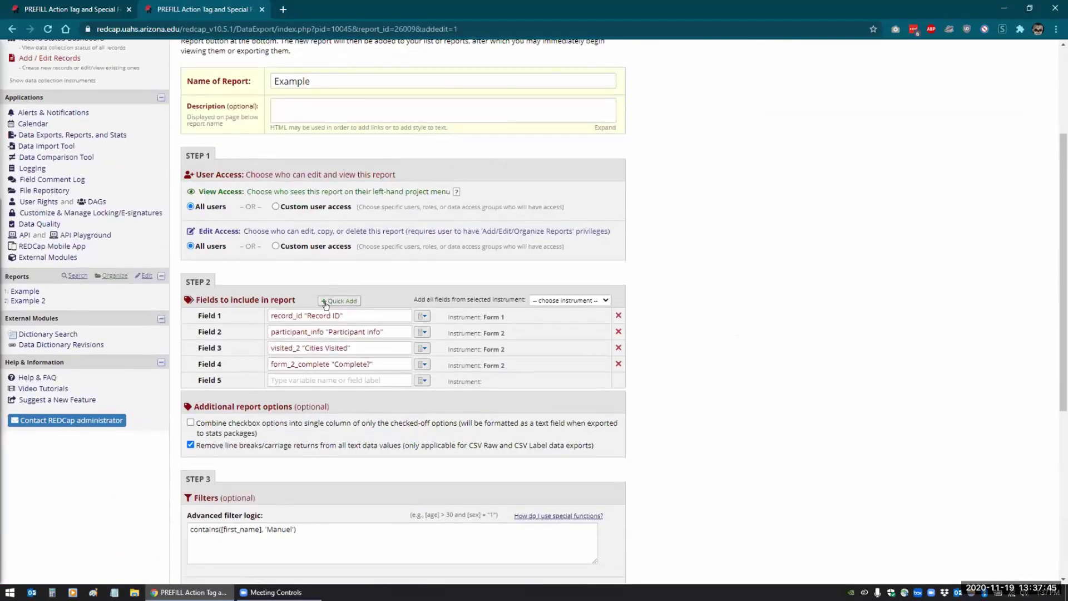
{"action": "left_click", "coordinate": [325, 301]}
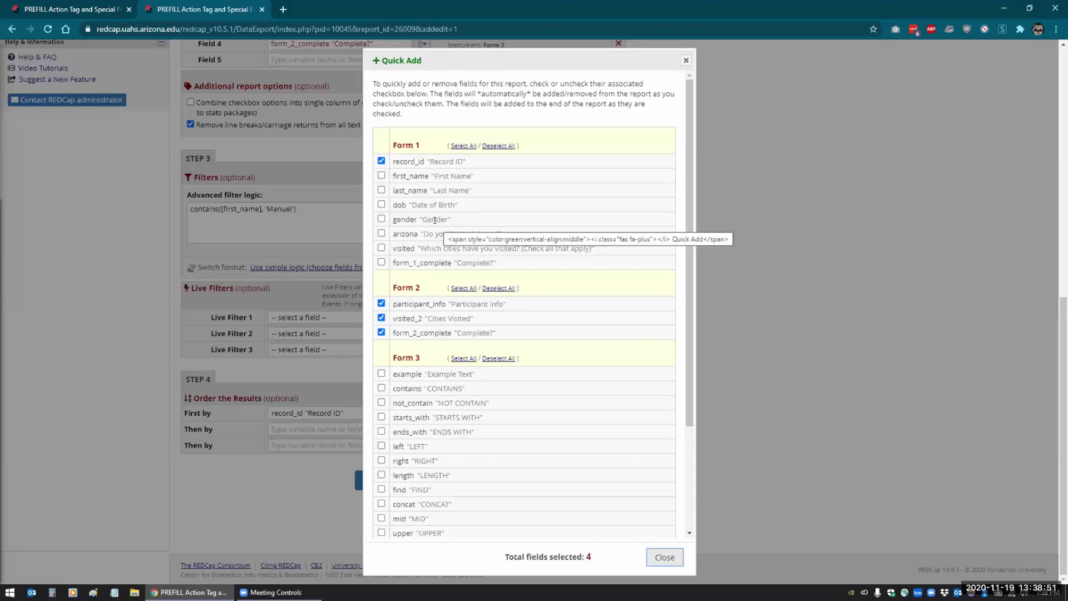
{"action": "left_click", "coordinate": [665, 557]}
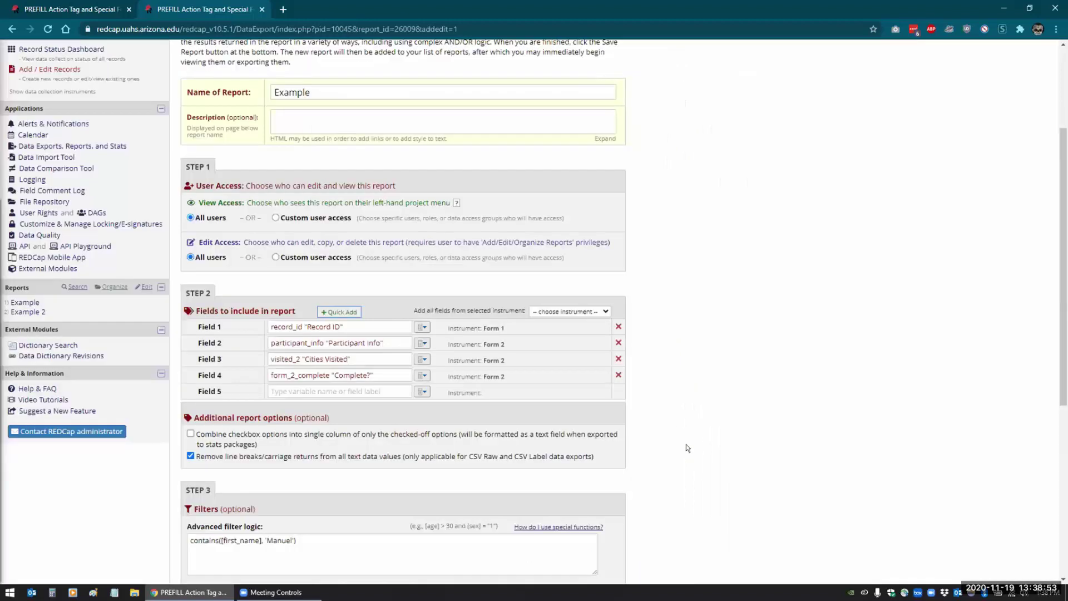
{"action": "scroll", "coordinate": [678, 448], "scroll_direction": "up", "scroll_amount": 3}
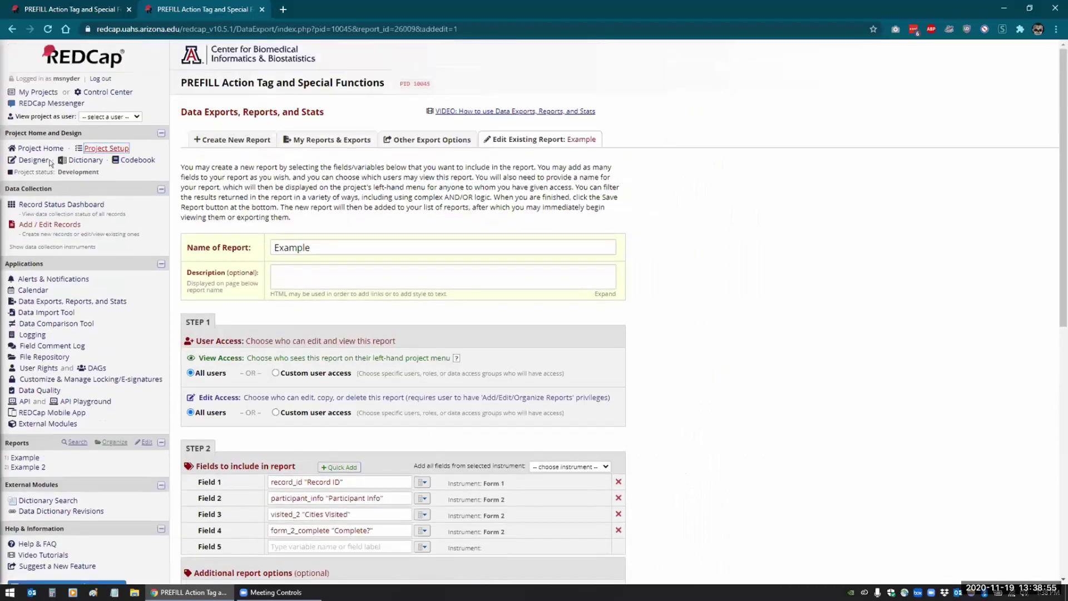